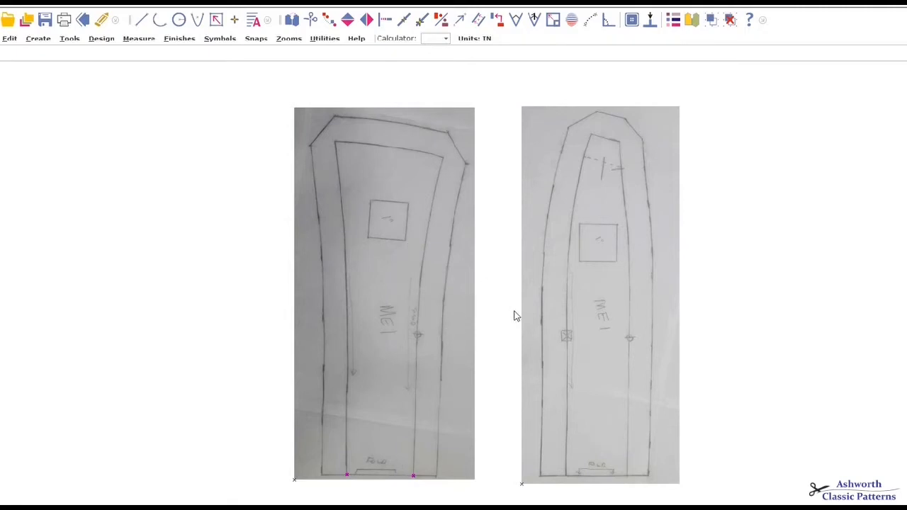
Step: Place points on the two upper corners of the 1-inch reference square in the first pattern photo
scroll(517, 316, "up", 2)
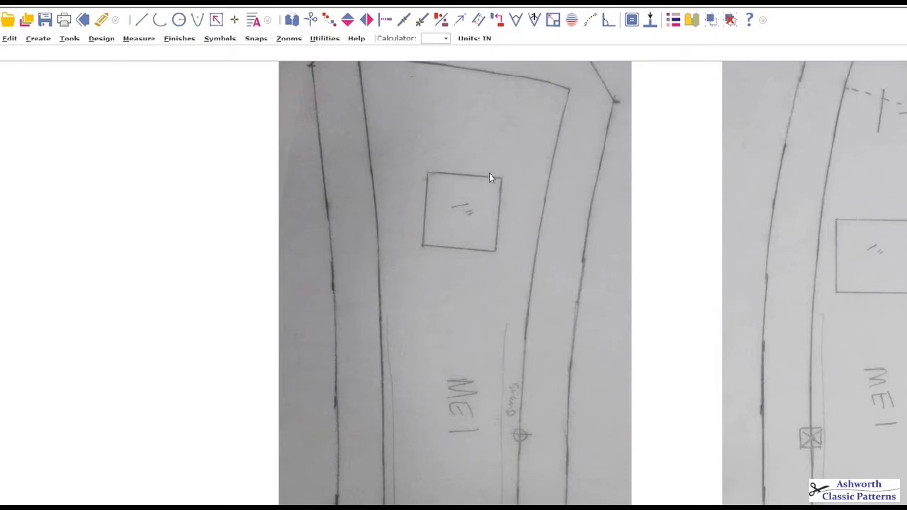
scroll(516, 328, "up", 1)
scroll(505, 322, "up", 1)
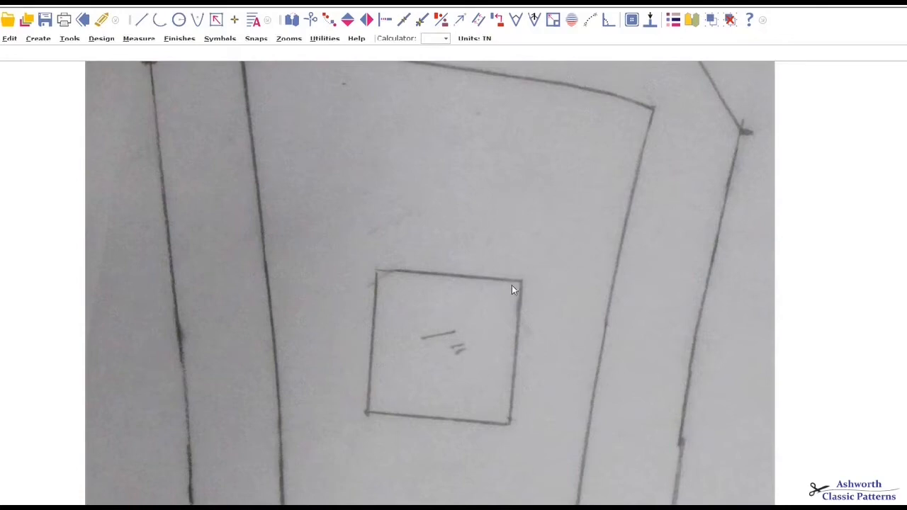
left_click(534, 301)
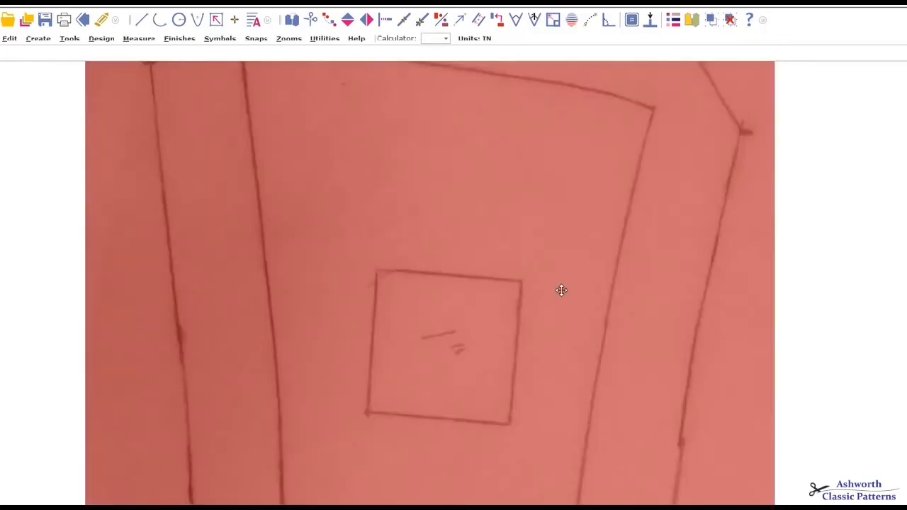
left_click(880, 251)
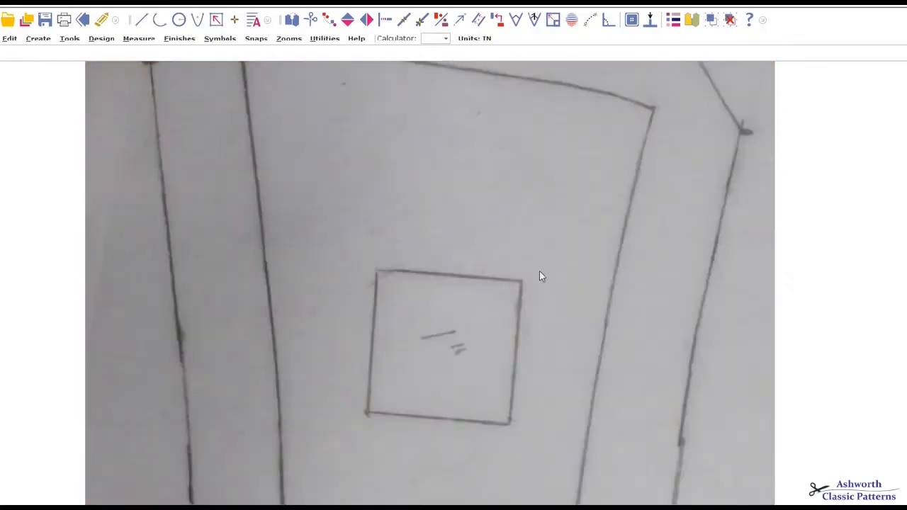
left_click(70, 39)
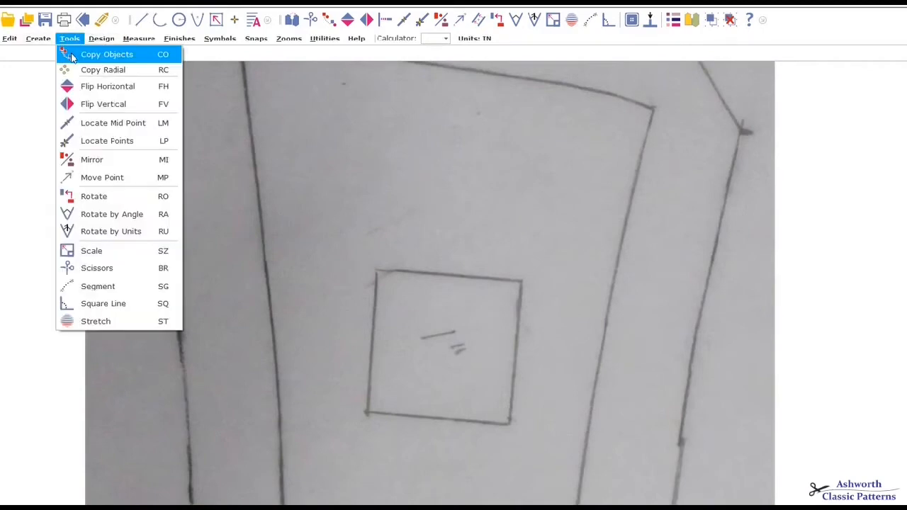
mouse_move(38, 39)
left_click(49, 213)
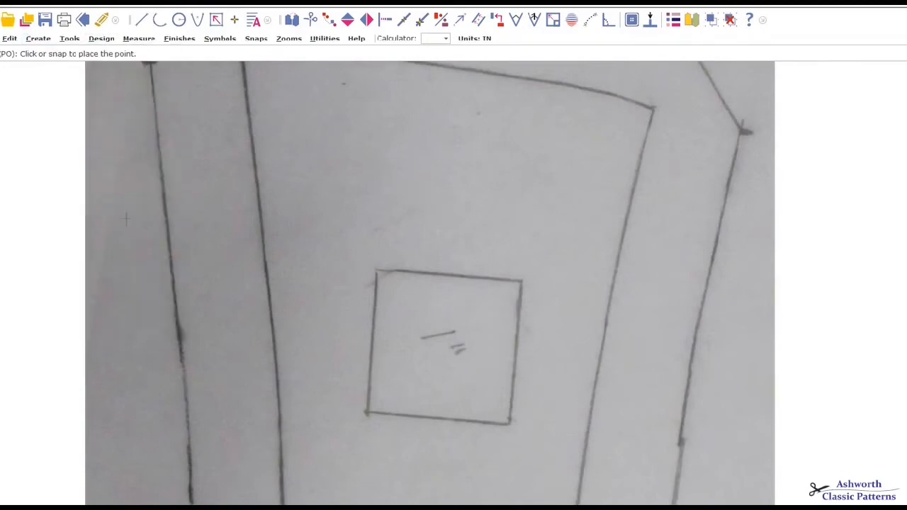
left_click(521, 280)
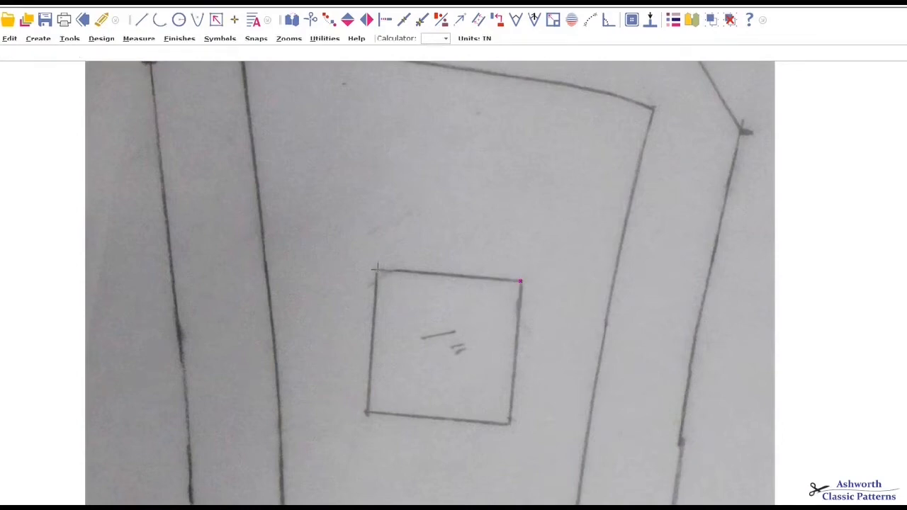
Step: Draw a line between the two points along the reference square's upper edge and check its length
scroll(455, 279, "up", 3)
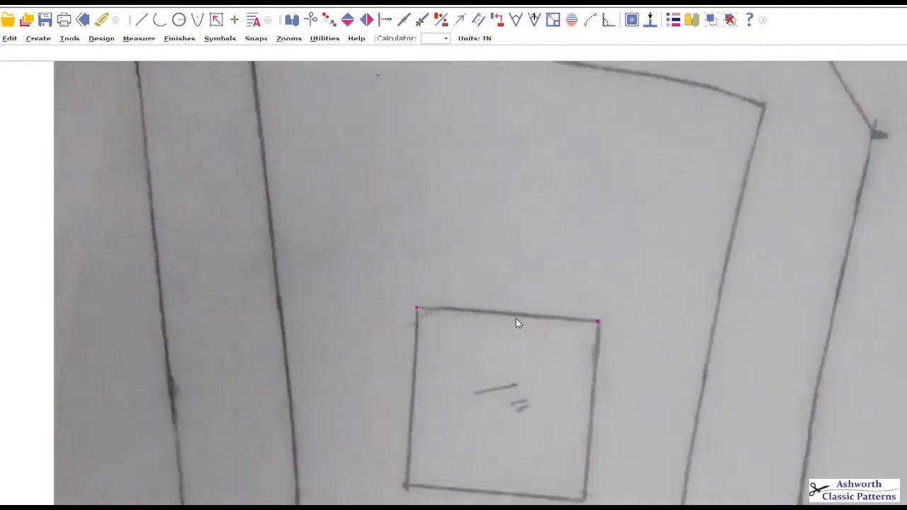
left_click(142, 24)
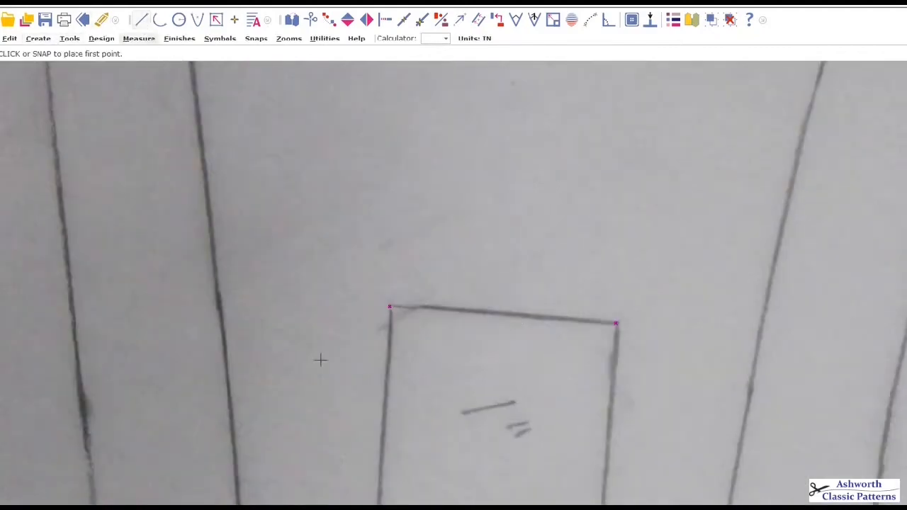
left_click(390, 307)
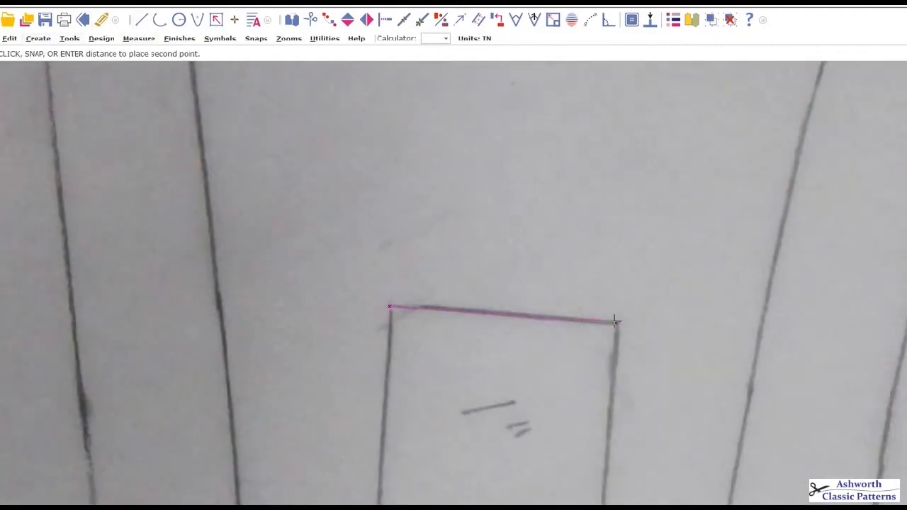
left_click(616, 321)
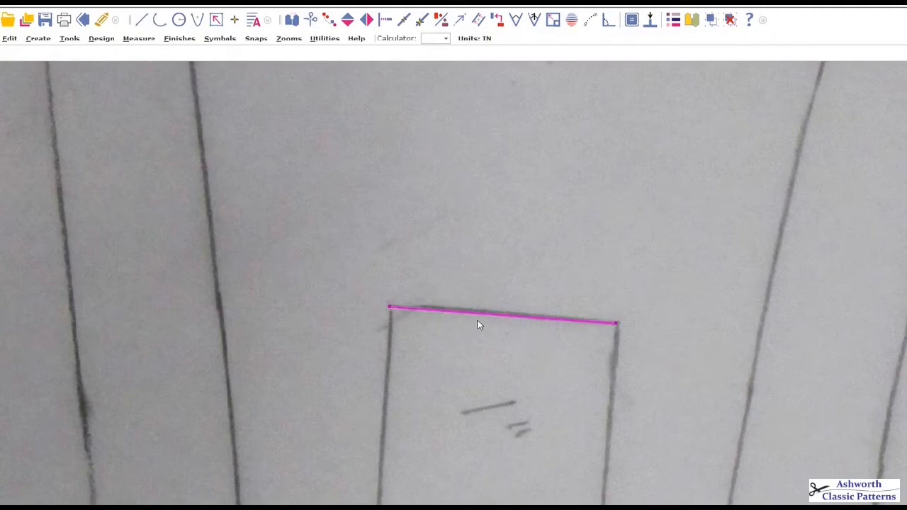
scroll(496, 305, "down", 1)
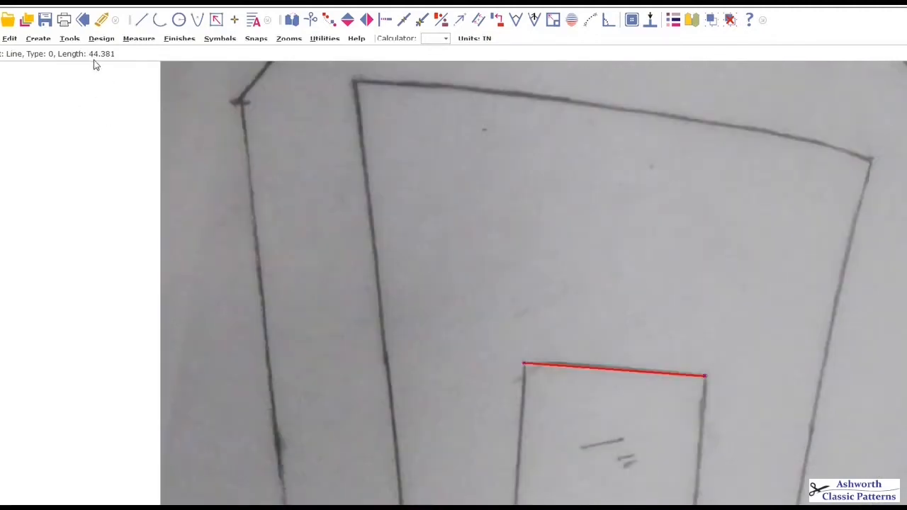
scroll(598, 391, "down", 2)
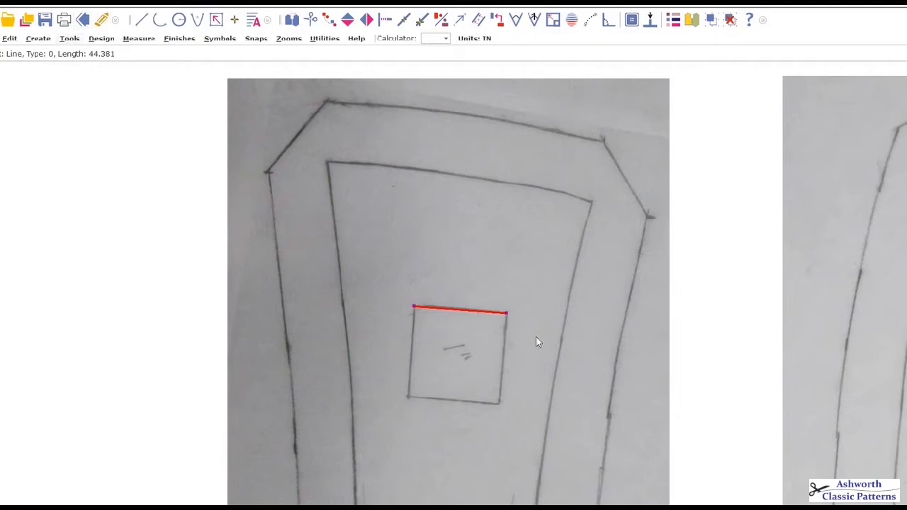
Step: Place points on the two upper corners of the inner outline in the first pattern photo
scroll(546, 287, "down", 1)
scroll(515, 316, "up", 2)
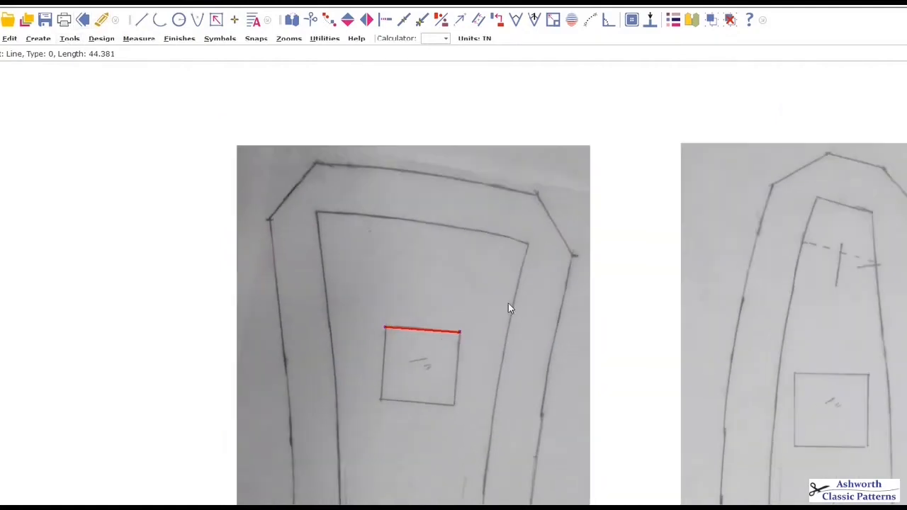
key("p")
key("o")
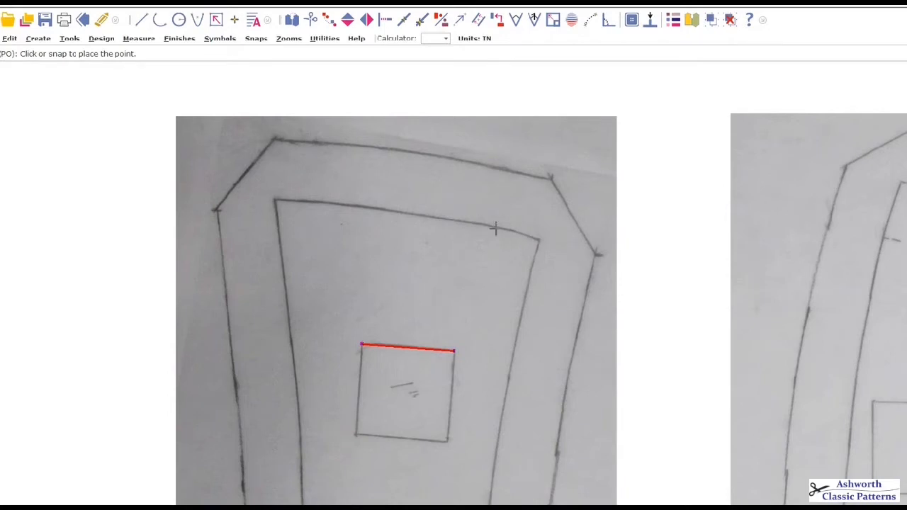
scroll(548, 247, "up", 3)
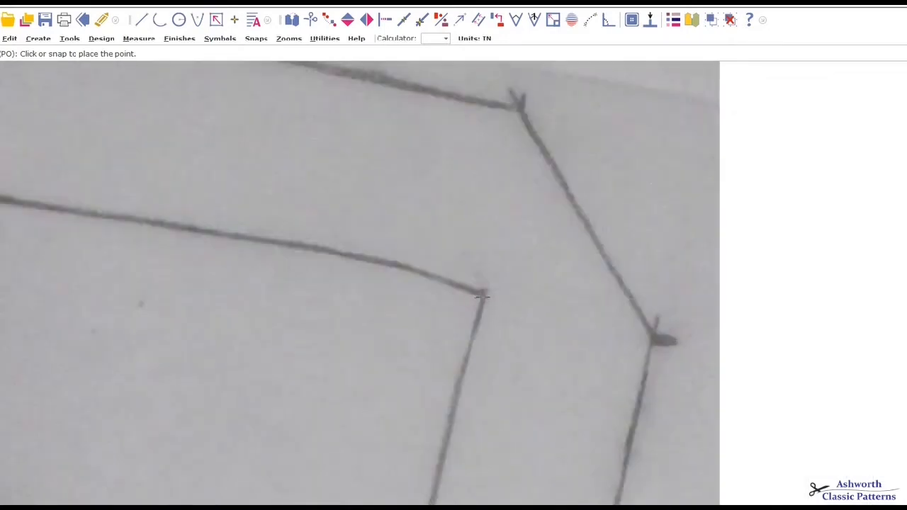
left_click(500, 309)
scroll(517, 320, "down", 3)
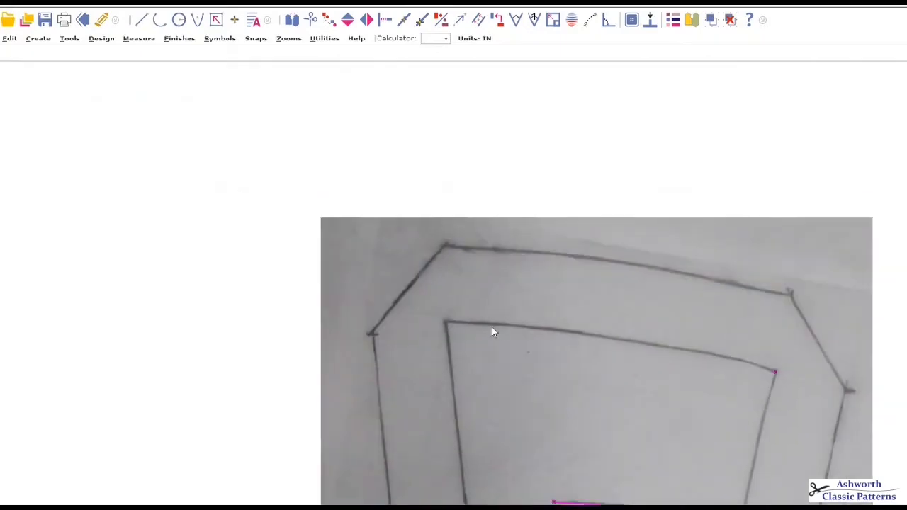
scroll(492, 330, "up", 3)
scroll(517, 323, "up", 1)
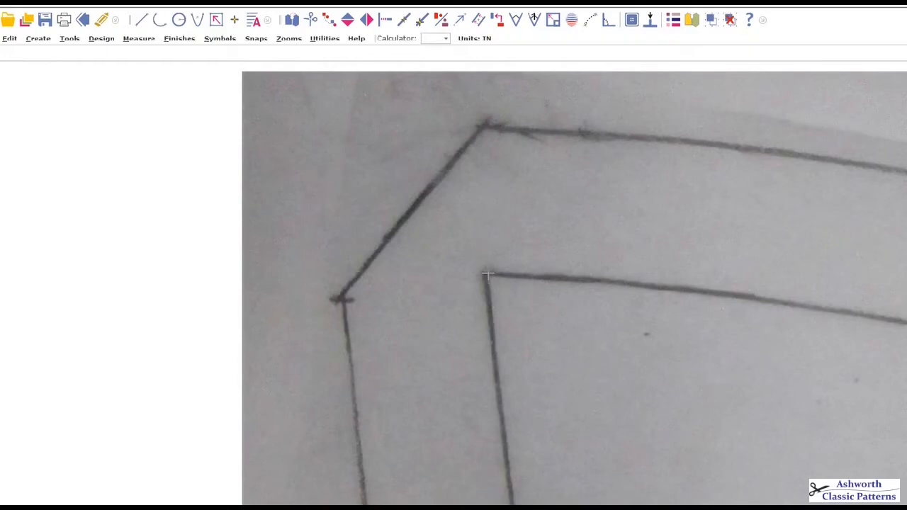
Step: Mark the centre of the circled cross symbol with a point and trace a circle around it
scroll(581, 334, "down", 2)
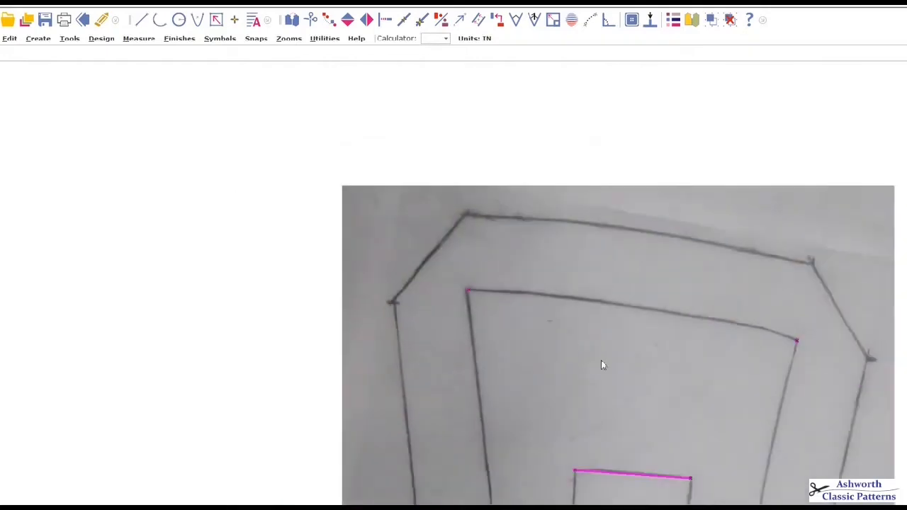
scroll(510, 453, "down", 2)
scroll(515, 321, "up", 3)
scroll(515, 321, "up", 1)
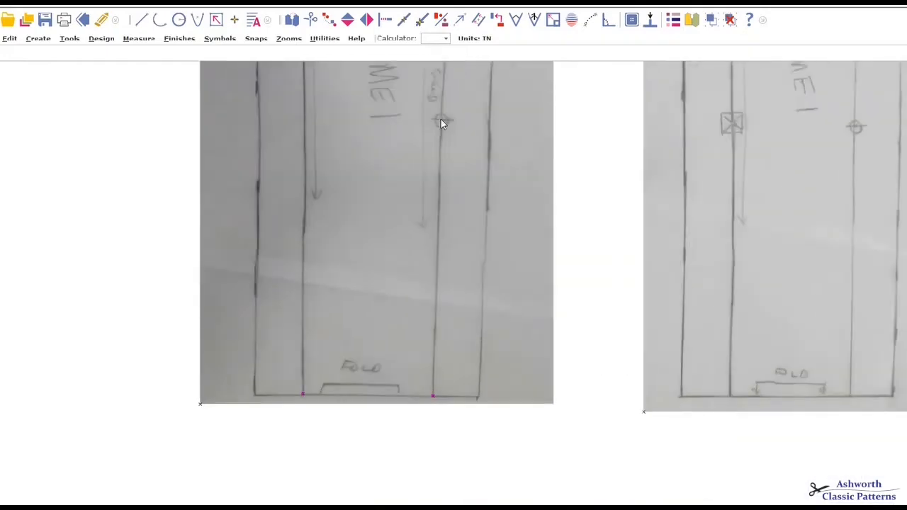
scroll(517, 324, "up", 3)
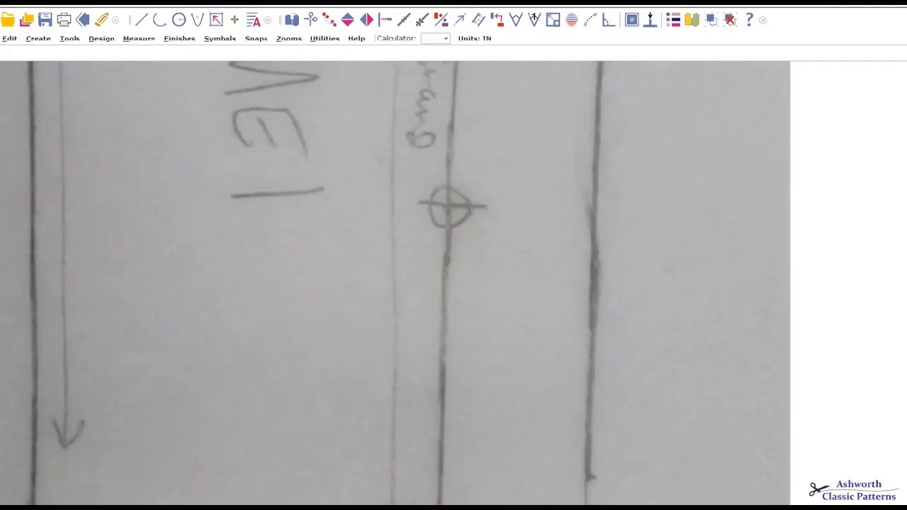
left_click(179, 19)
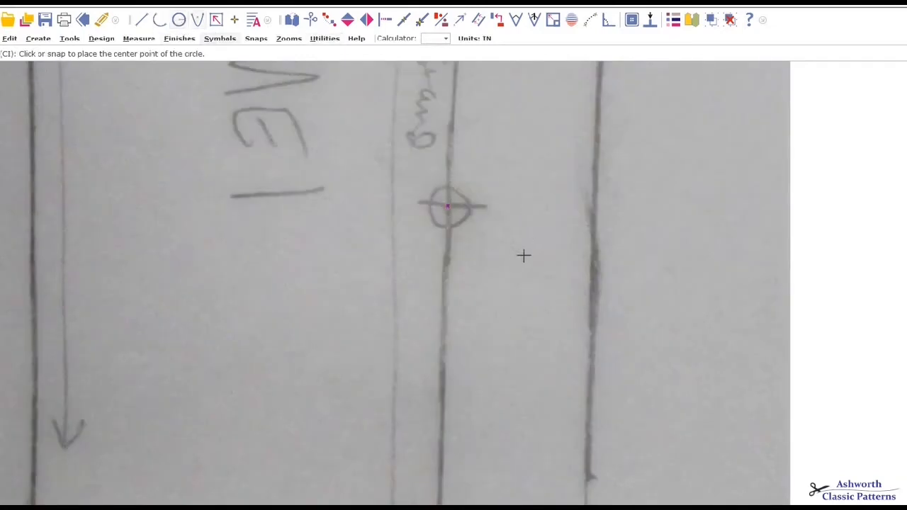
left_click(447, 206)
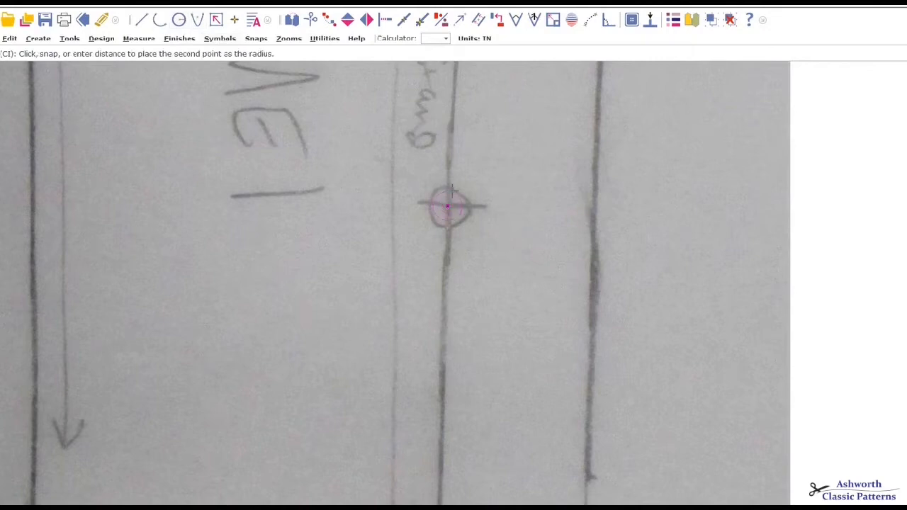
left_click(460, 189)
Step: Inspect the points at the fold edge and the inner outline of the first pattern photo
scroll(516, 323, "down", 2)
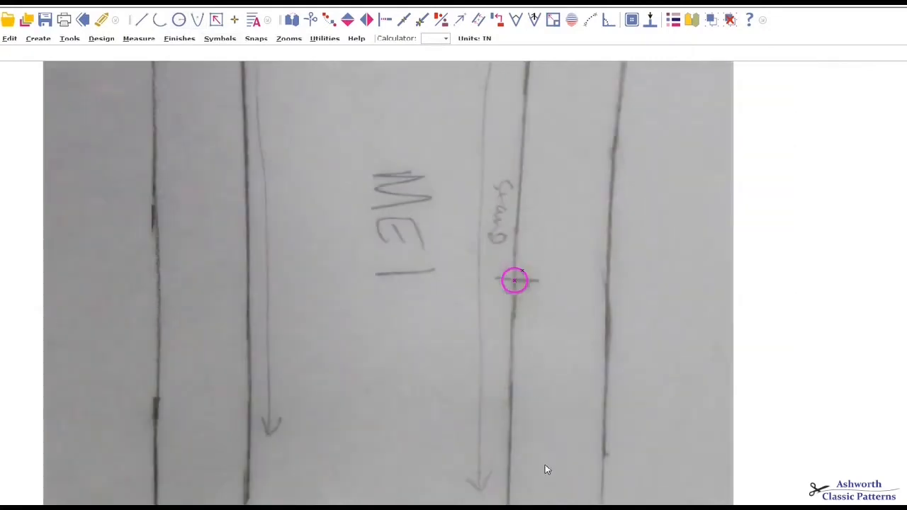
scroll(516, 325, "down", 2)
scroll(516, 326, "up", 1)
scroll(516, 325, "up", 1)
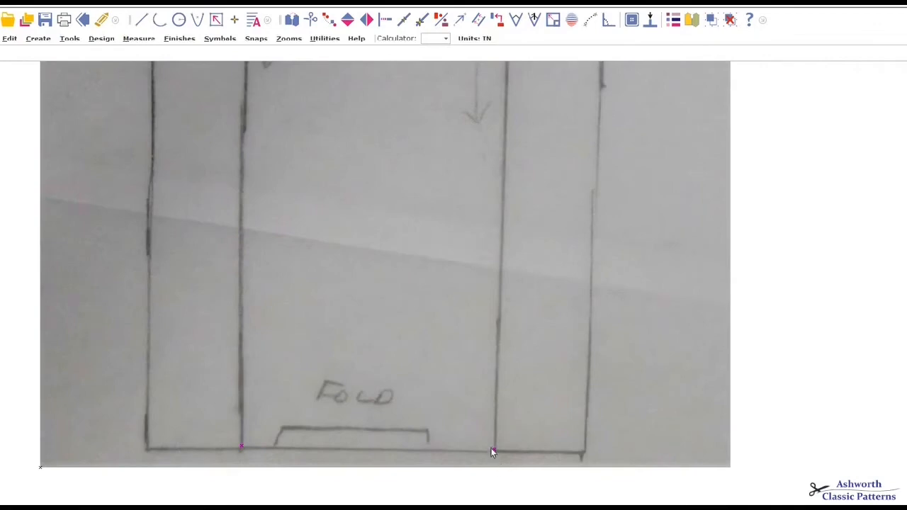
scroll(518, 320, "up", 1)
scroll(518, 287, "down", 2)
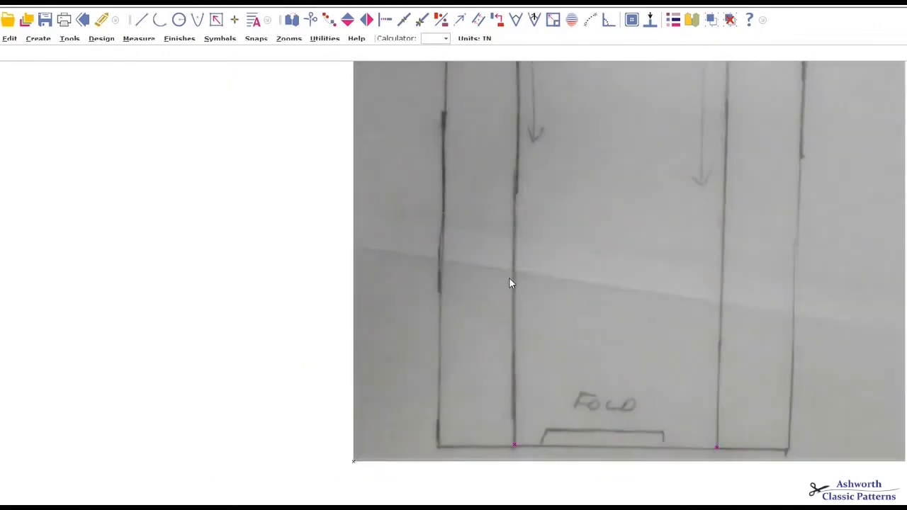
scroll(503, 262, "down", 1)
scroll(515, 312, "up", 3)
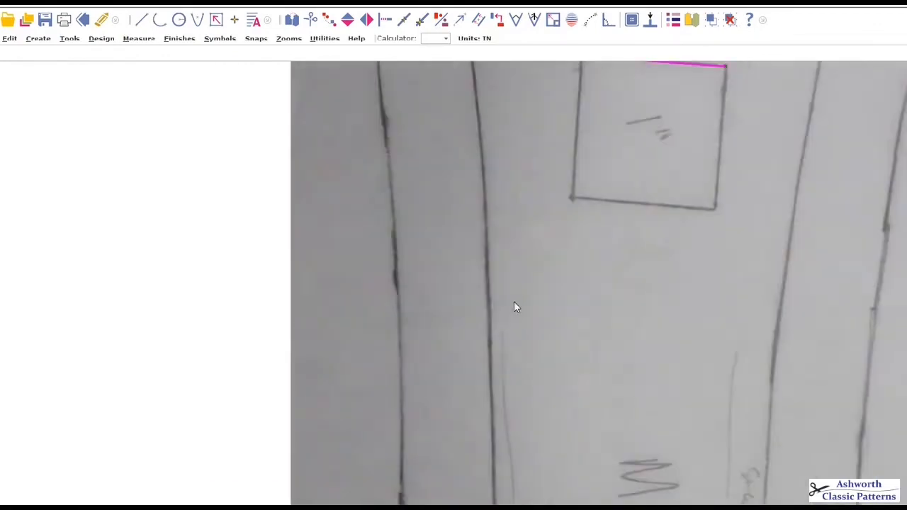
scroll(516, 323, "up", 1)
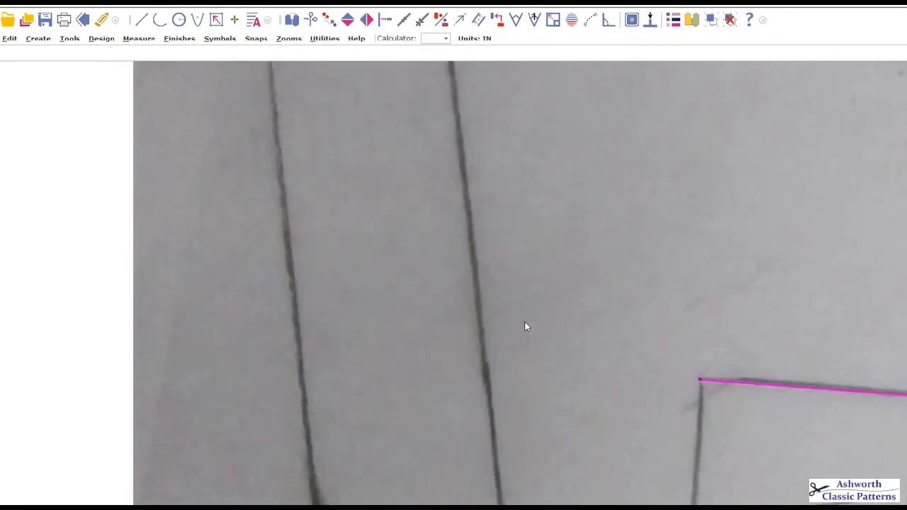
scroll(527, 326, "down", 3)
scroll(501, 289, "down", 3)
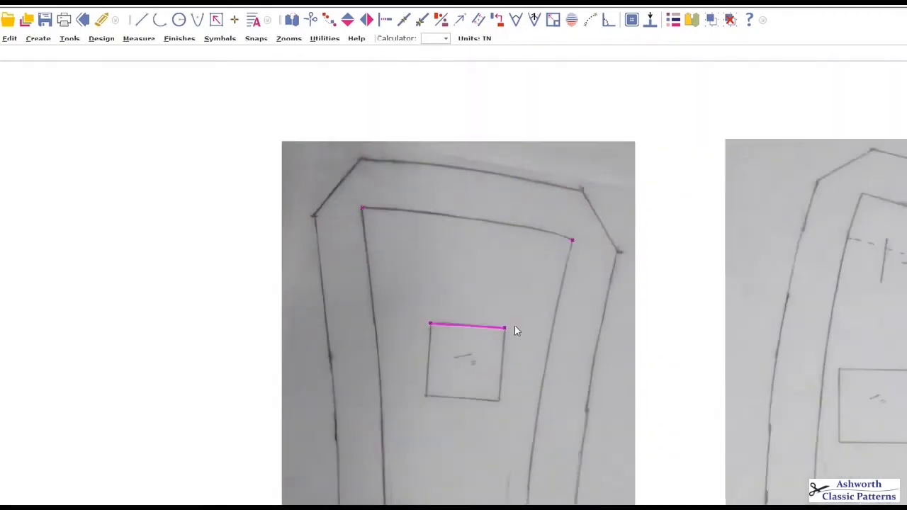
scroll(534, 310, "down", 3)
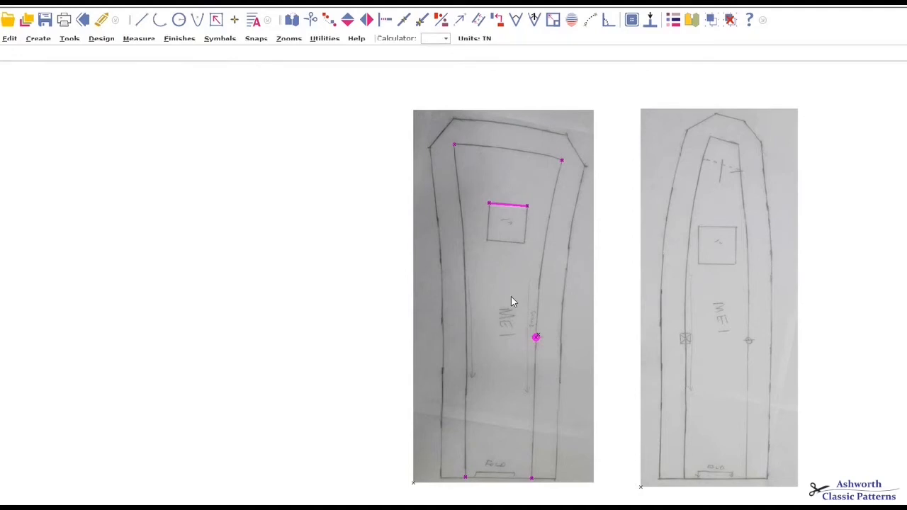
Step: Draw an arc between the two upper inner corner points, passing through the middle of the curved top edge
scroll(511, 296, "up", 4)
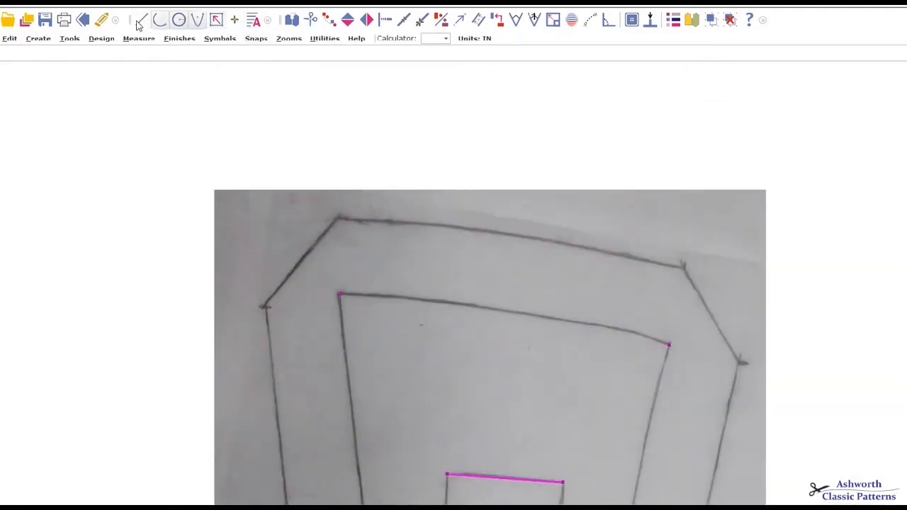
left_click(159, 20)
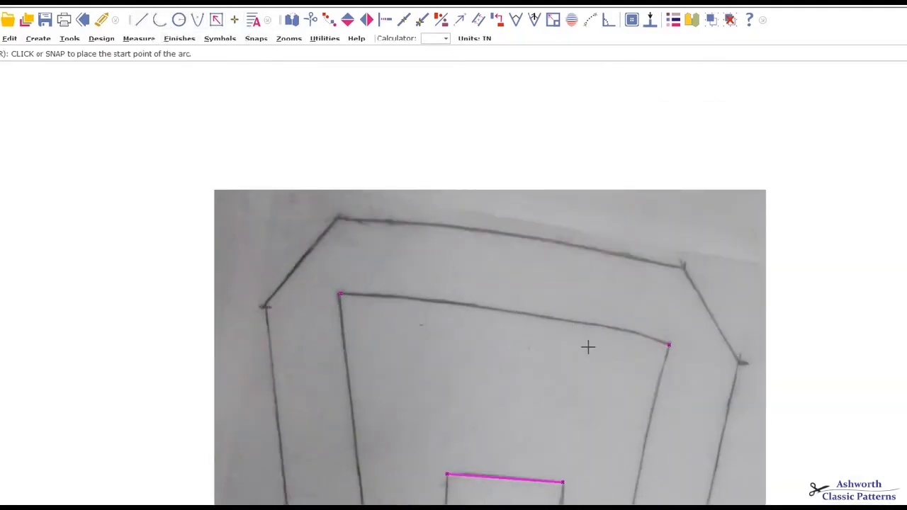
left_click(668, 345)
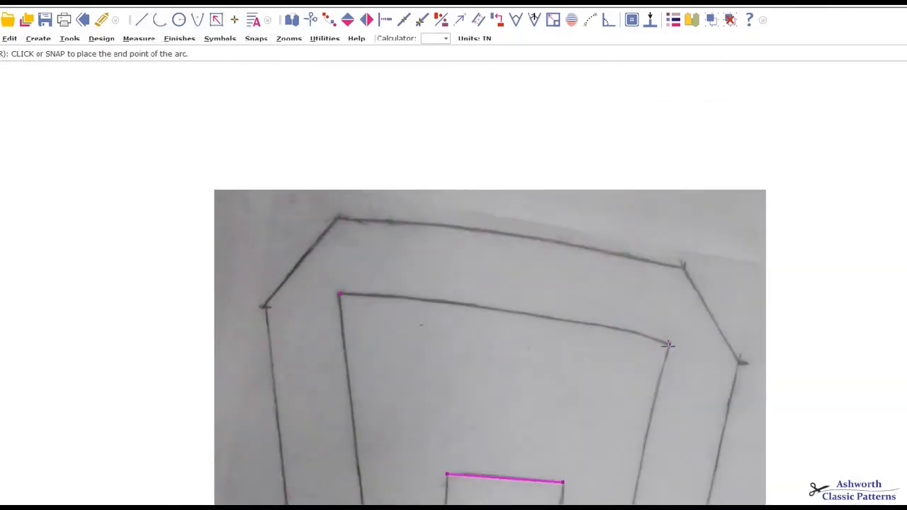
left_click(340, 293)
left_click(545, 317)
scroll(664, 335, "down", 2)
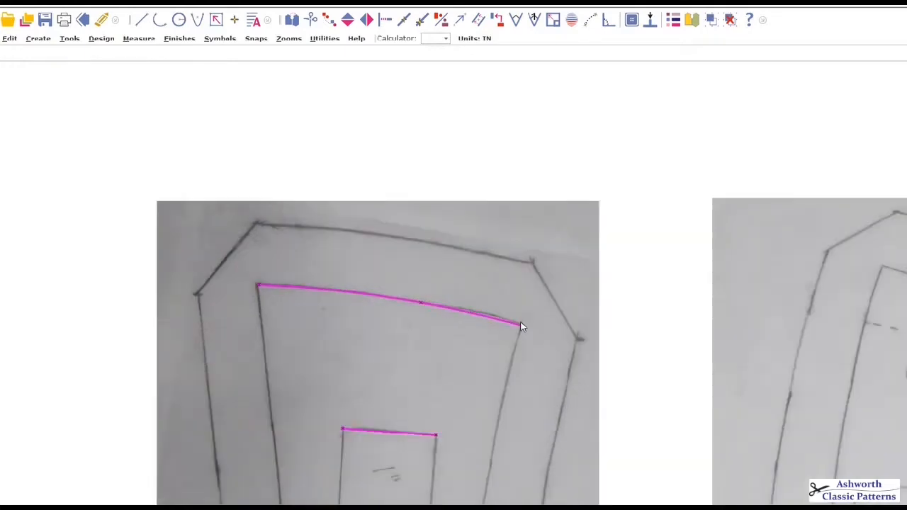
scroll(496, 368, "down", 2)
scroll(482, 404, "up", 2)
scroll(540, 331, "down", 1)
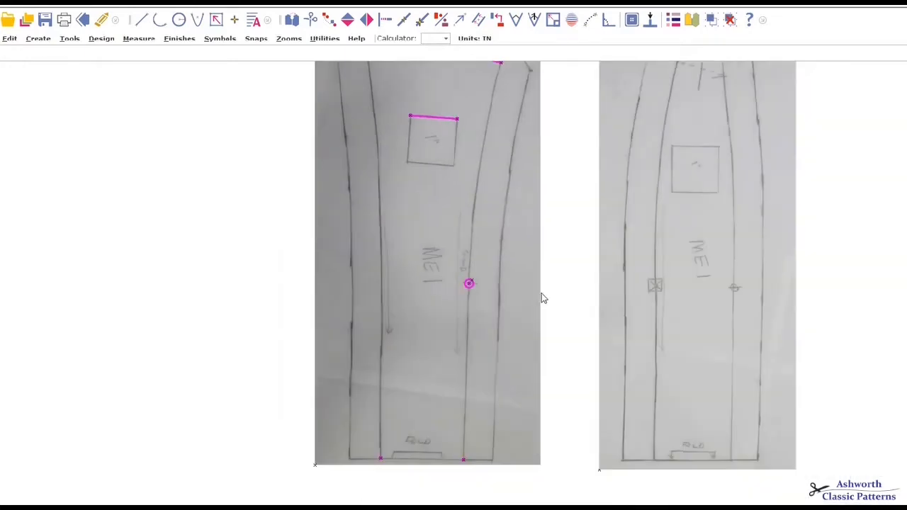
Step: Draw an arc along the right inner side of the first pattern, from the circled cross to the upper right corner through the side's middle
scroll(516, 317, "down", 1)
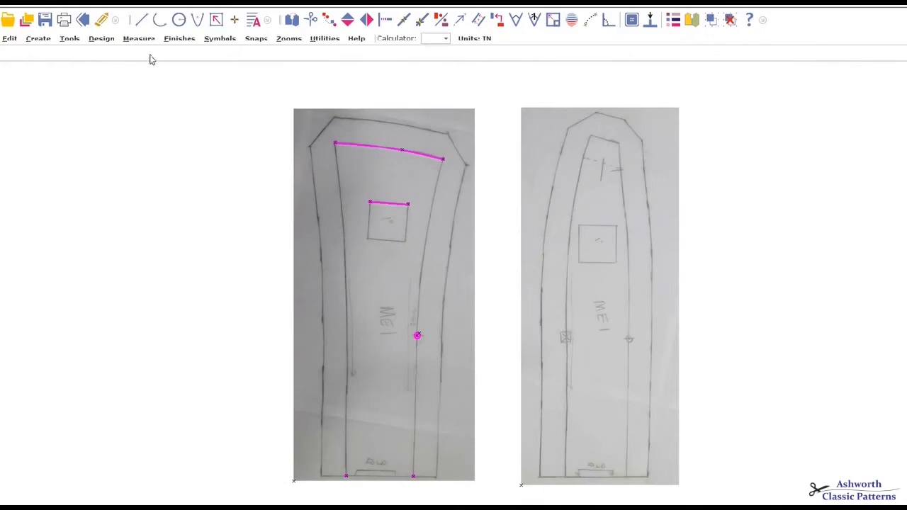
left_click(159, 19)
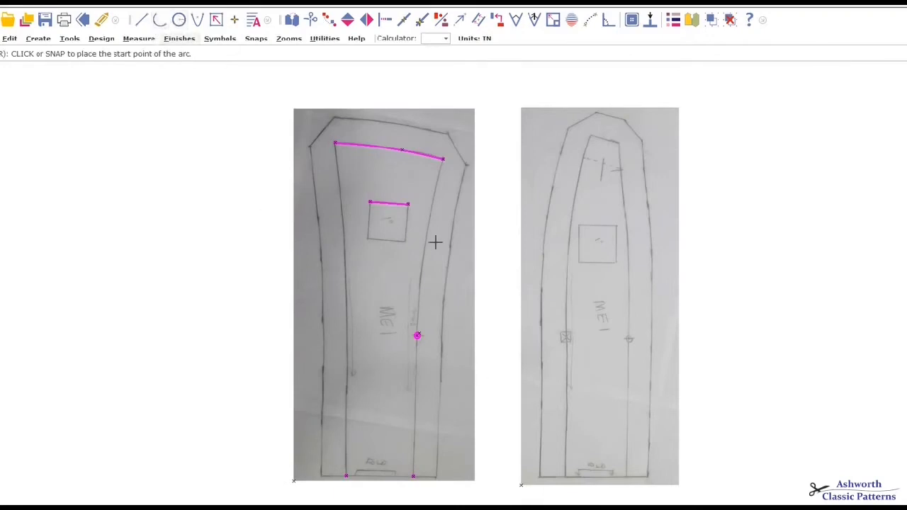
left_click(417, 335)
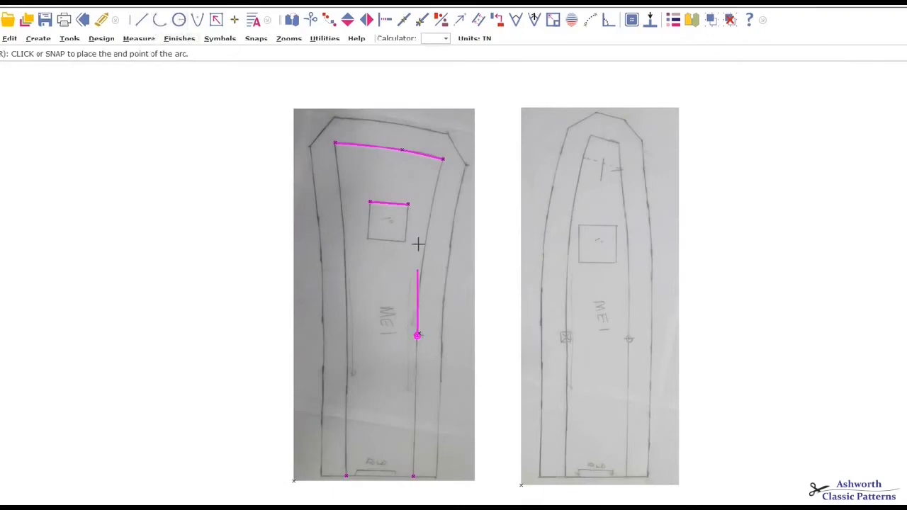
left_click(435, 163)
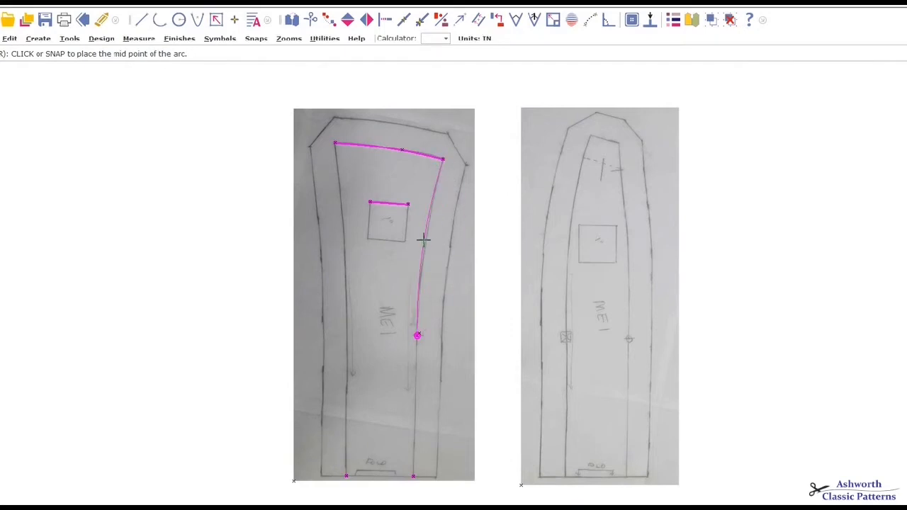
left_click(426, 237)
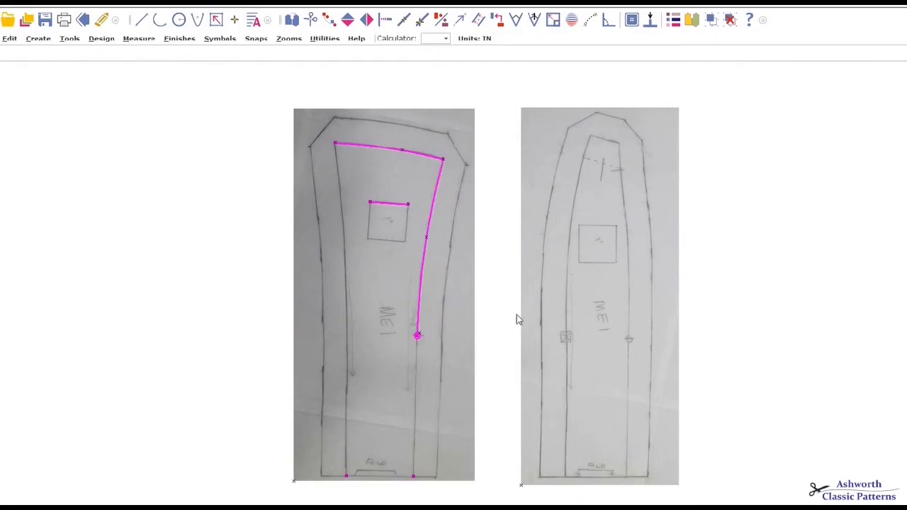
Step: Draw a straight line from the centre of the circled cross down to the right inner point on the fold edge
scroll(519, 321, "up", 1)
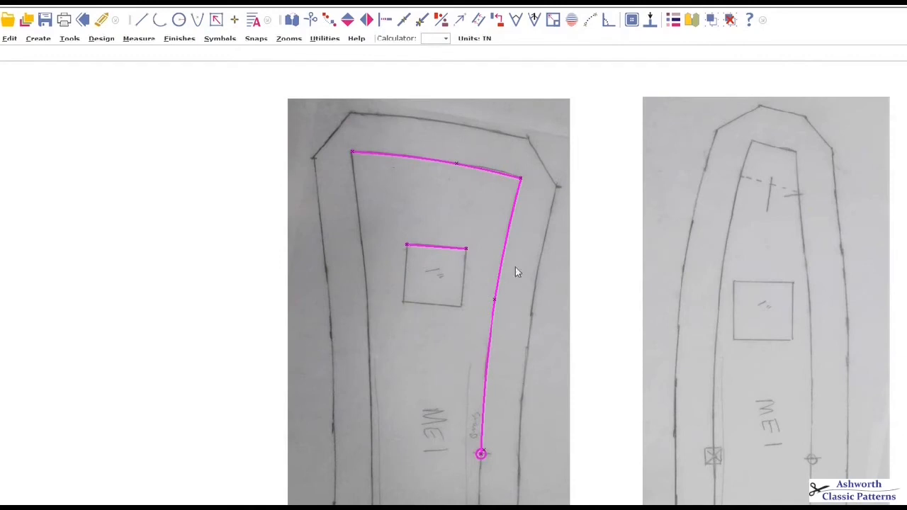
scroll(518, 320, "down", 2)
scroll(575, 404, "up", 3)
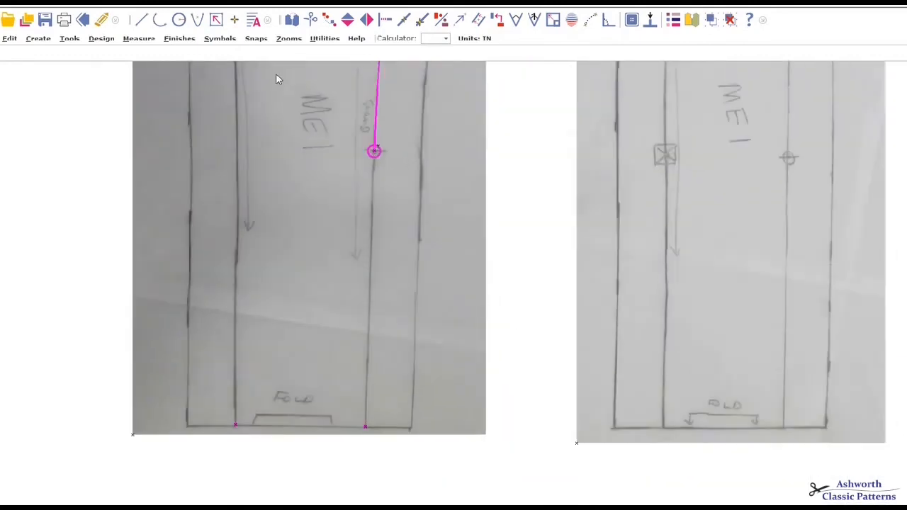
left_click(141, 23)
left_click(374, 151)
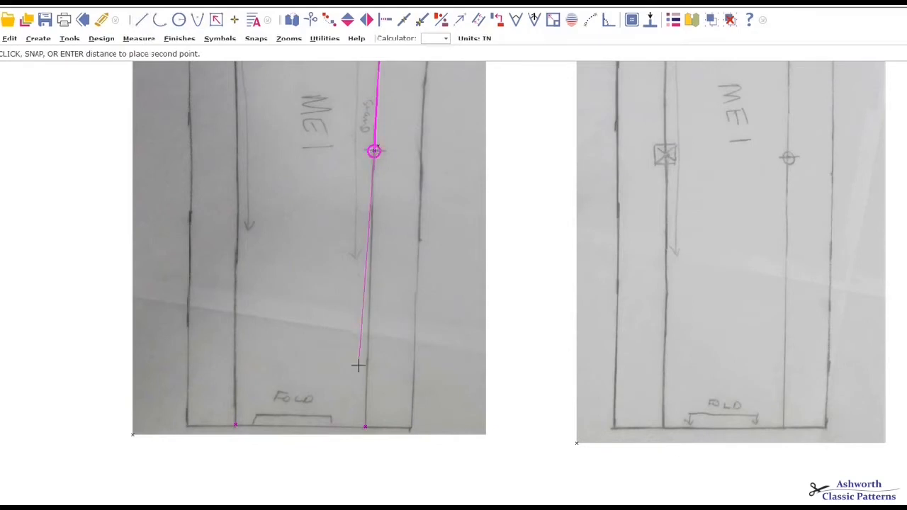
left_click(356, 464)
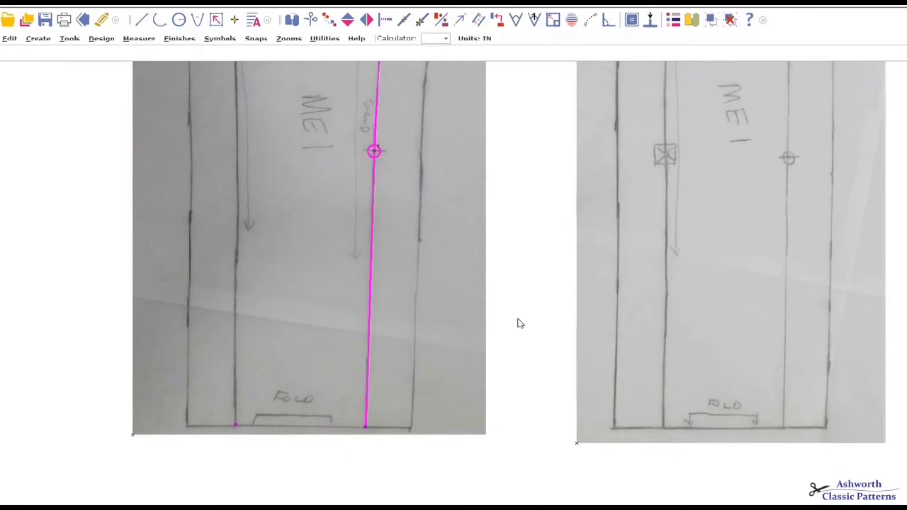
Step: Draw a straight line along the fold edge between the two inner outline points of the first pattern
scroll(440, 381, "up", 2)
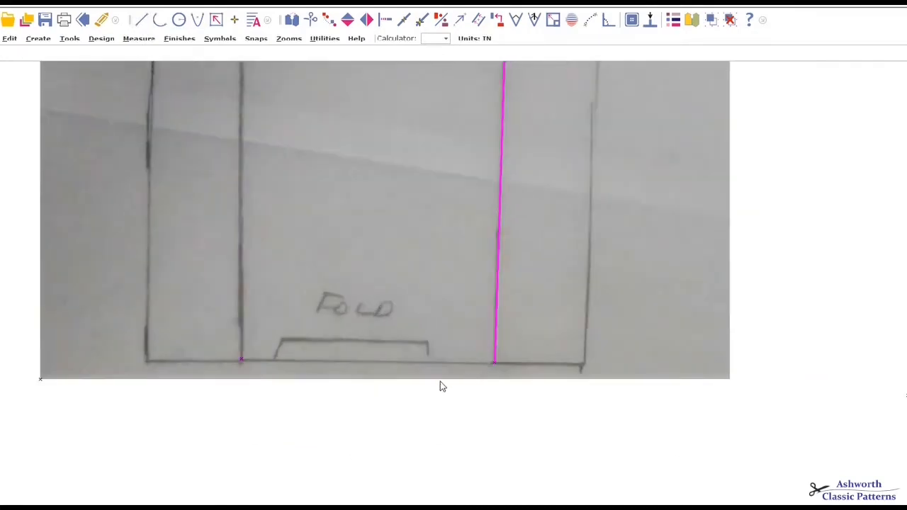
left_click(141, 22)
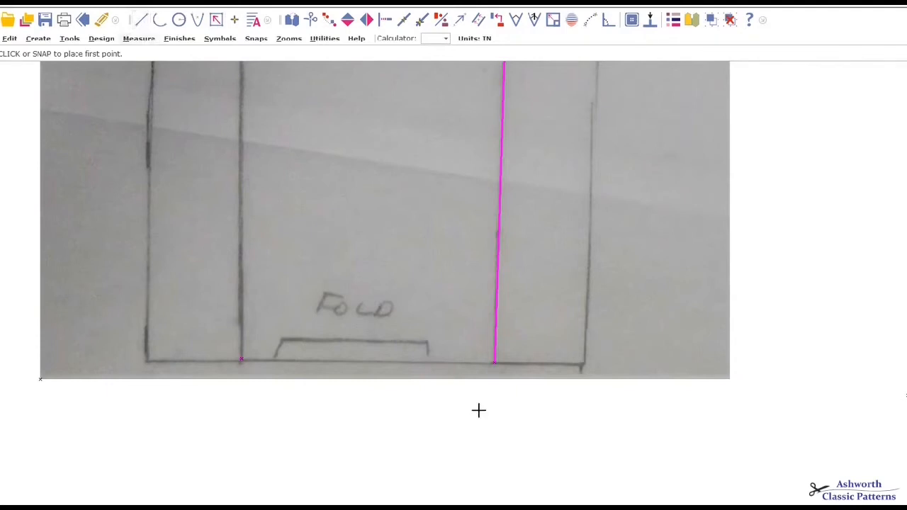
left_click(494, 363)
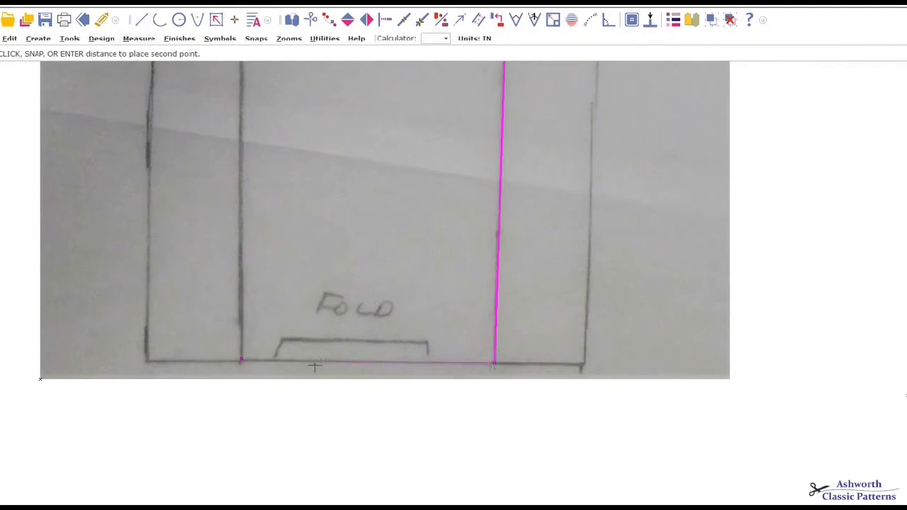
left_click(241, 360)
Step: Select the fold line to check its slope, and draw a slightly longer horizontal comparison line below the first pattern photo
scroll(268, 376, "up", 3)
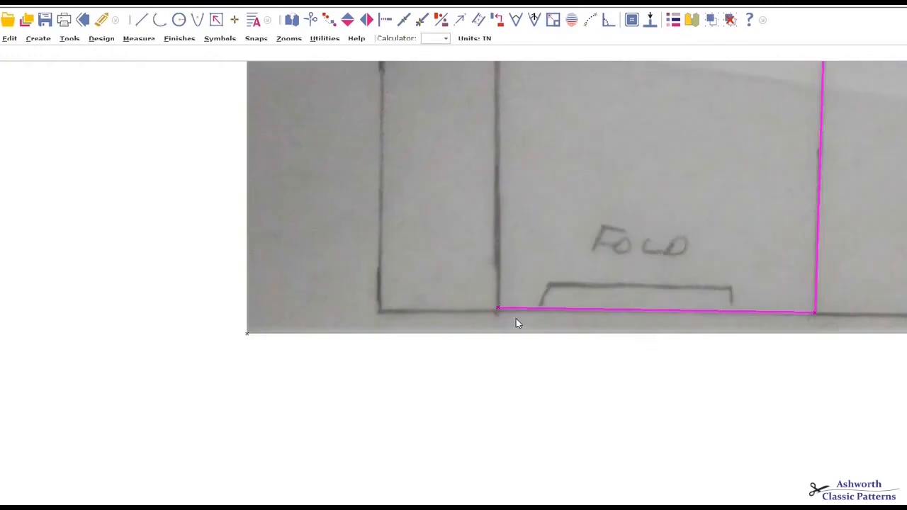
left_click(723, 309)
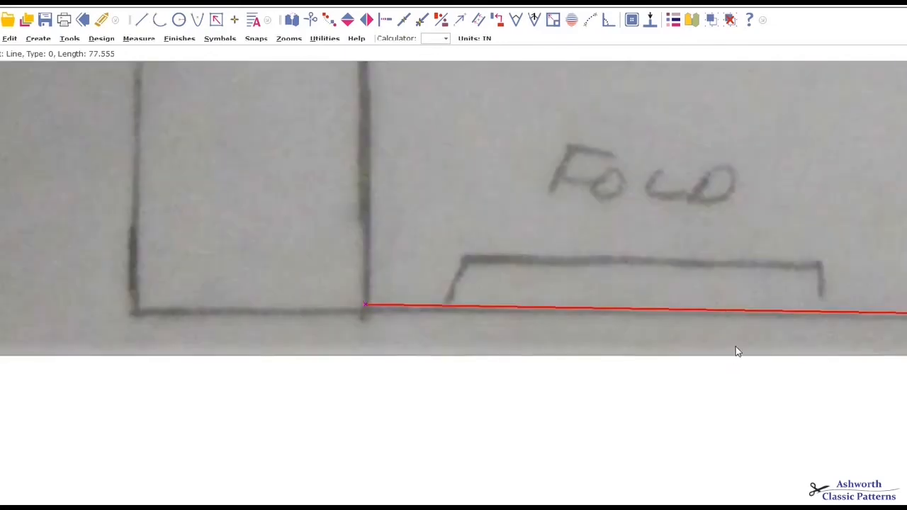
scroll(734, 350, "down", 2)
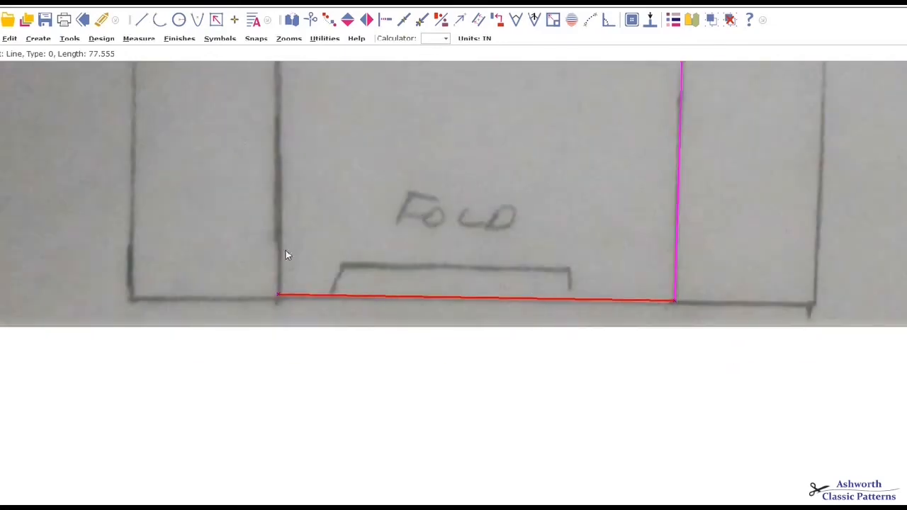
scroll(506, 299, "down", 2)
scroll(510, 322, "up", 1)
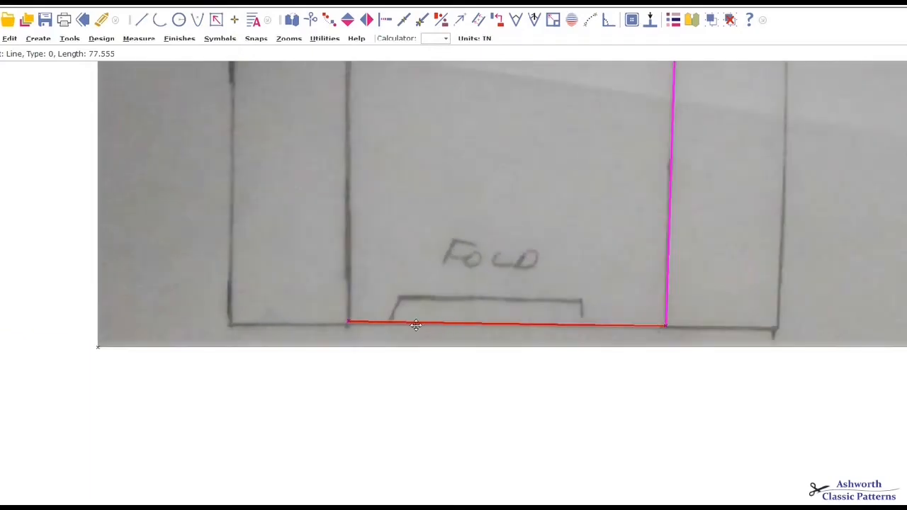
left_click(143, 22)
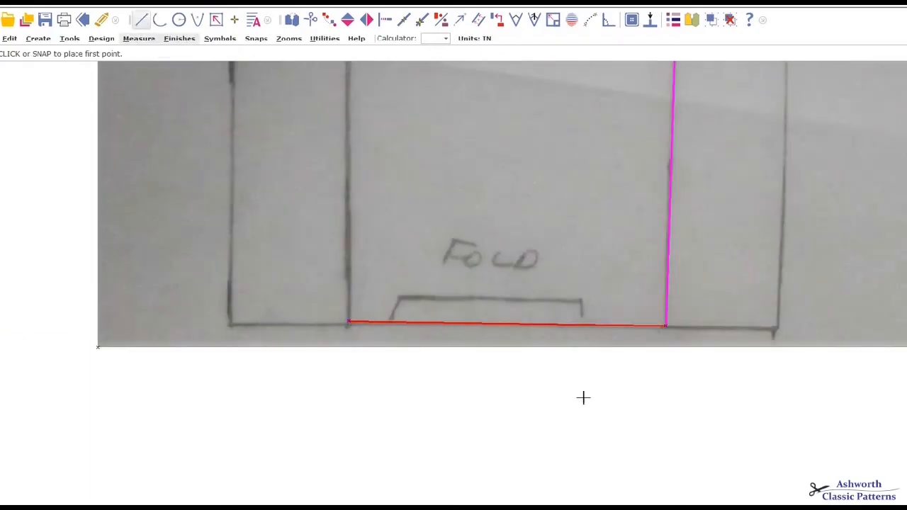
left_click(686, 394)
left_click(344, 393)
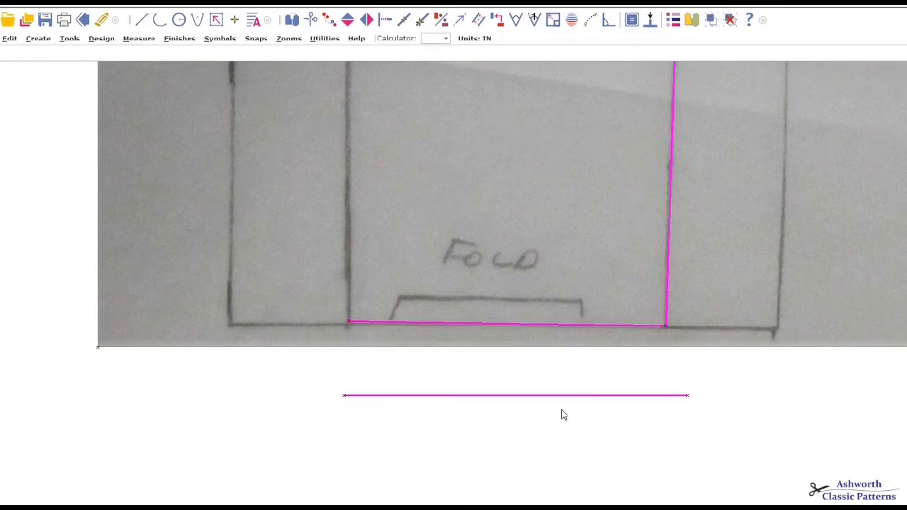
scroll(514, 319, "up", 1)
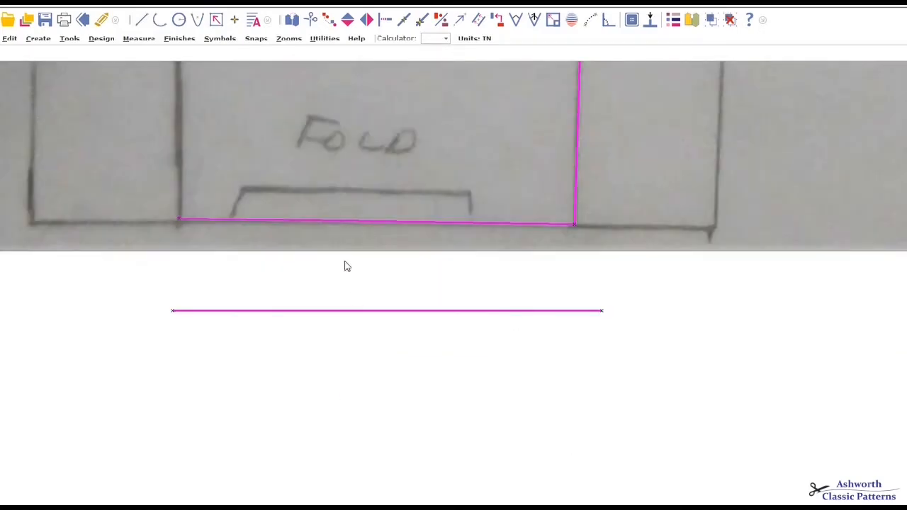
Step: Try to trace the left inner side with one arc from the fold-edge point to the upper left corner through the side's middle
scroll(521, 326, "down", 4)
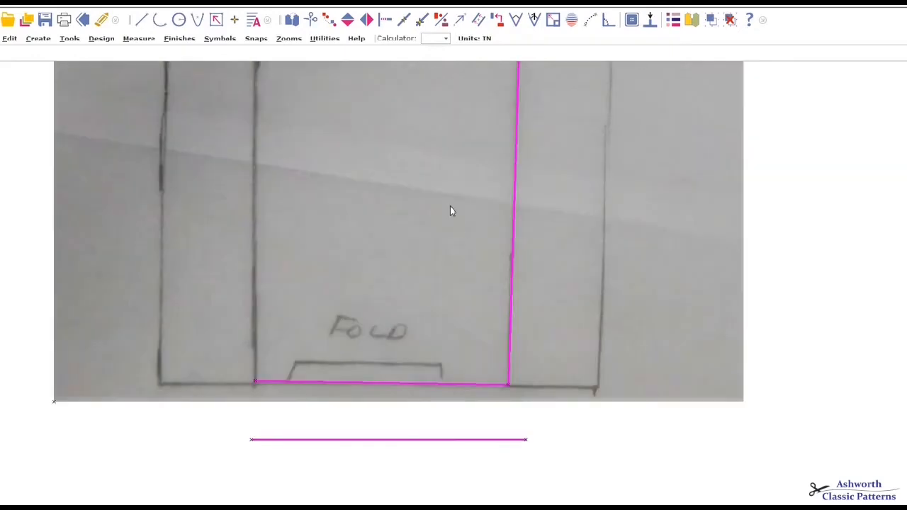
scroll(516, 321, "down", 1)
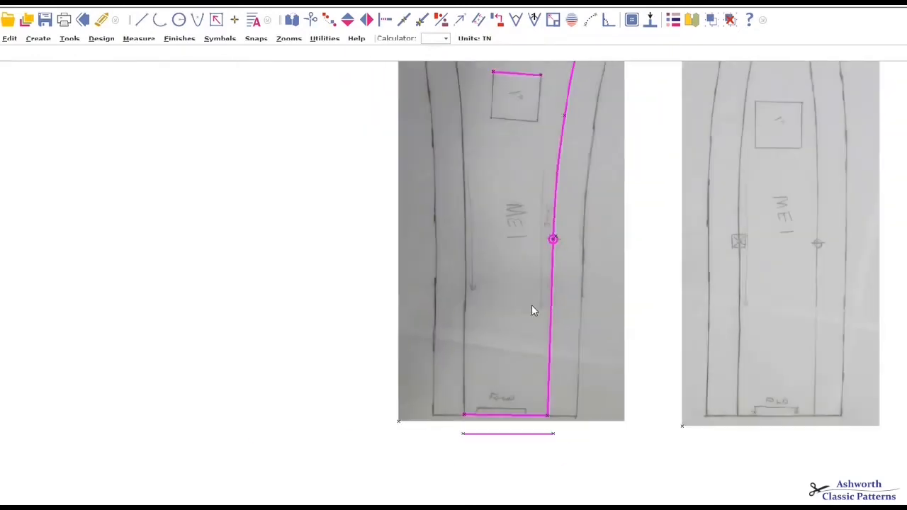
scroll(516, 323, "down", 2)
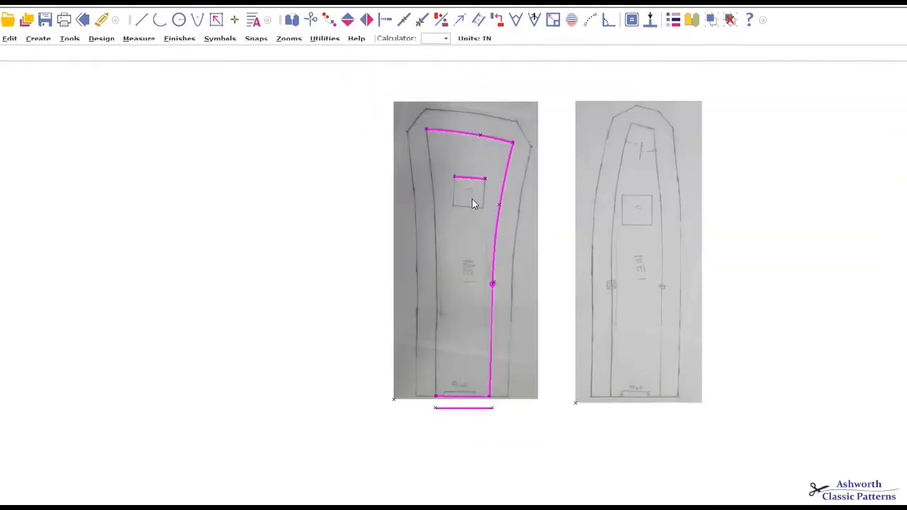
scroll(413, 192, "up", 2)
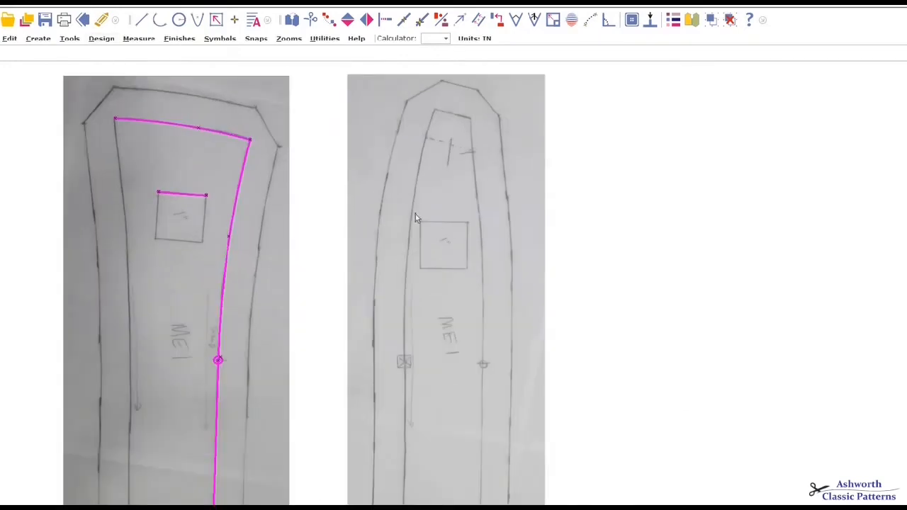
scroll(517, 266, "up", 3)
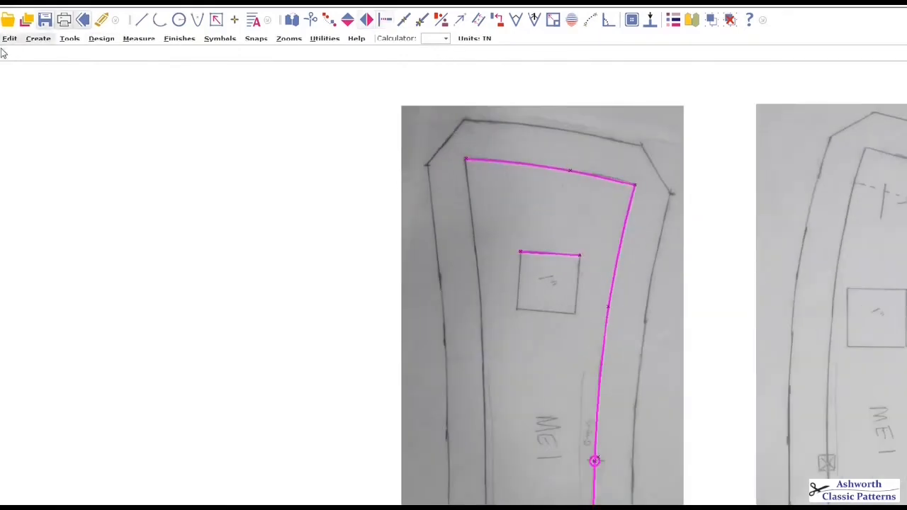
left_click(159, 20)
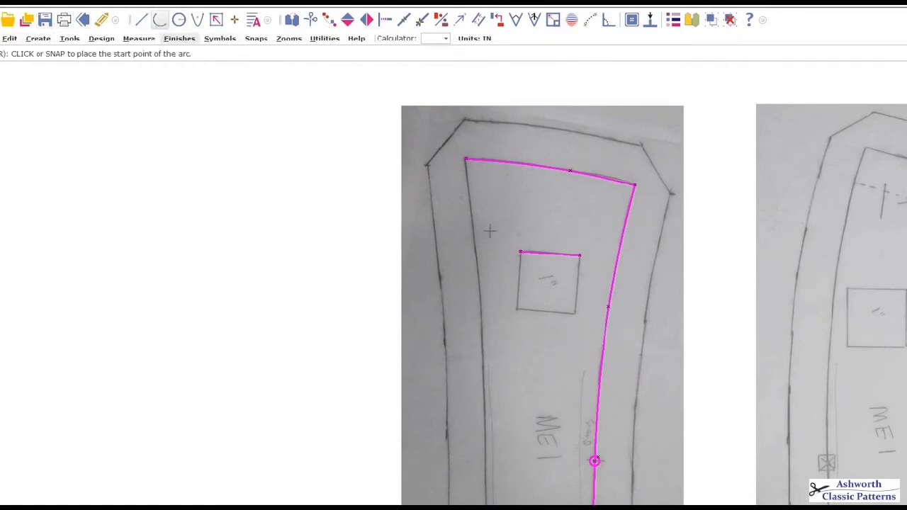
scroll(503, 322, "down", 2)
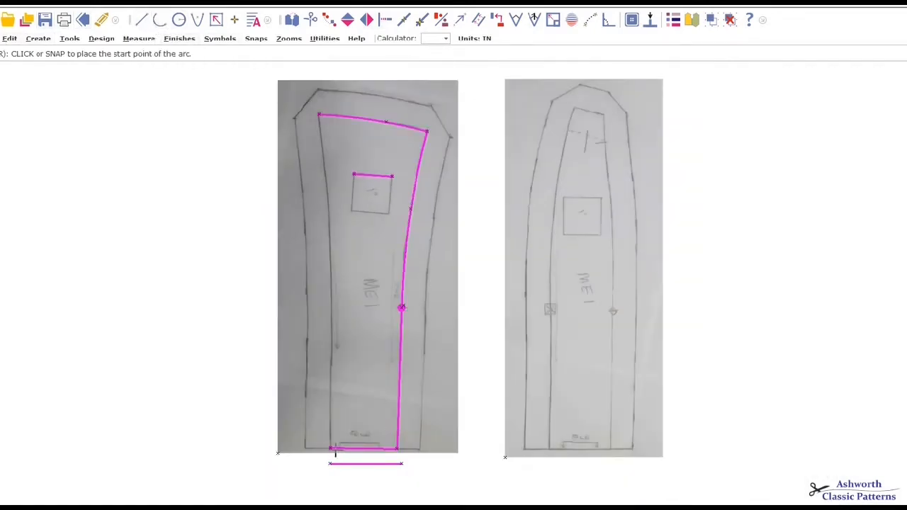
left_click(331, 448)
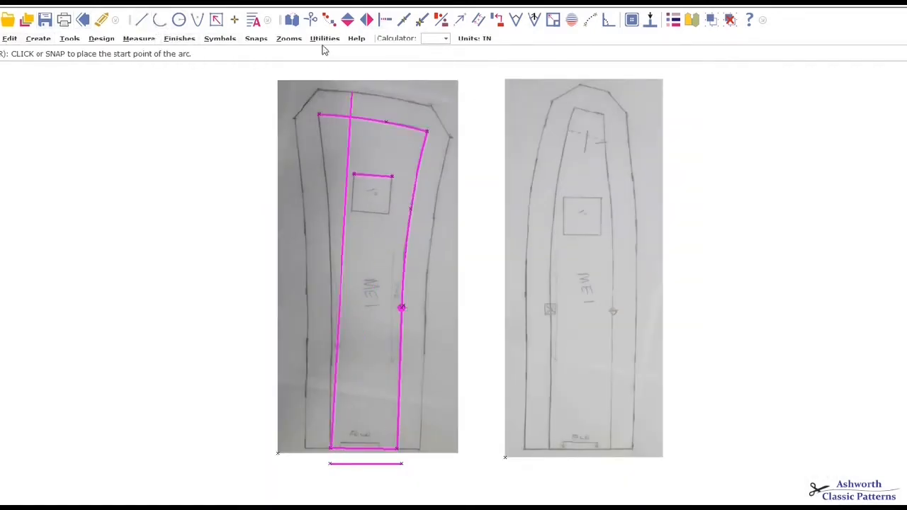
left_click(319, 114)
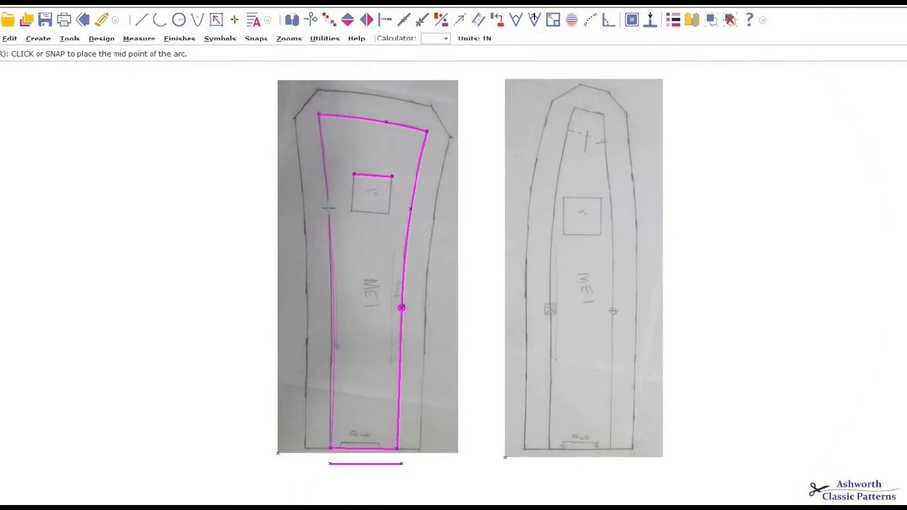
left_click(330, 251)
Step: Draw a shorter arc from the long left arc's midpoint to the upper left inner corner, following the pencil line
scroll(518, 316, "up", 2)
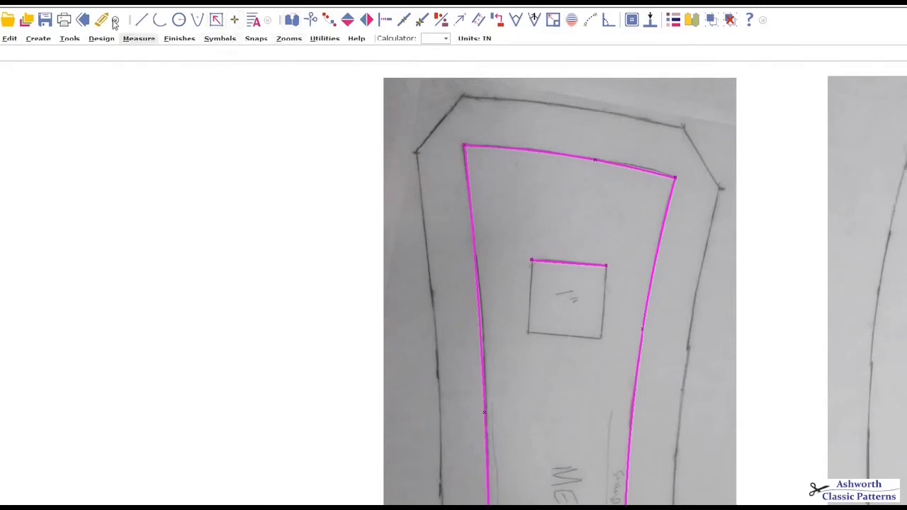
left_click(159, 19)
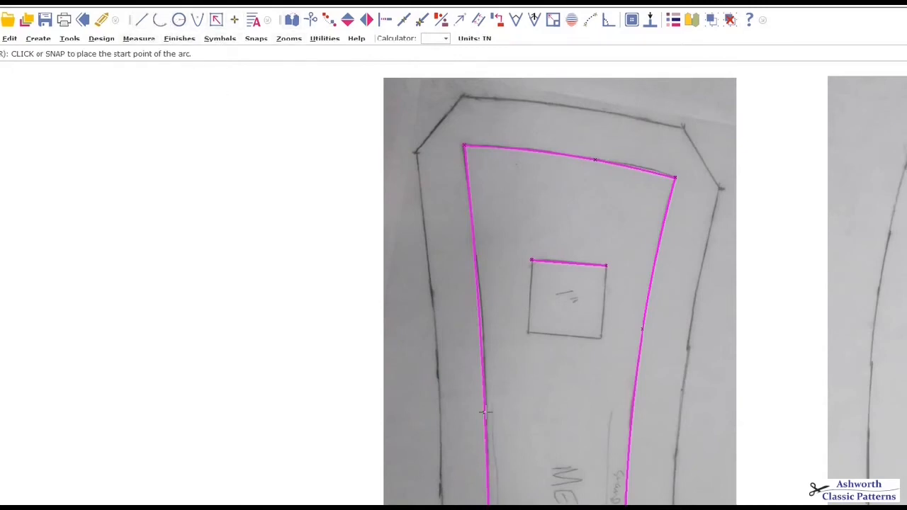
left_click(484, 410)
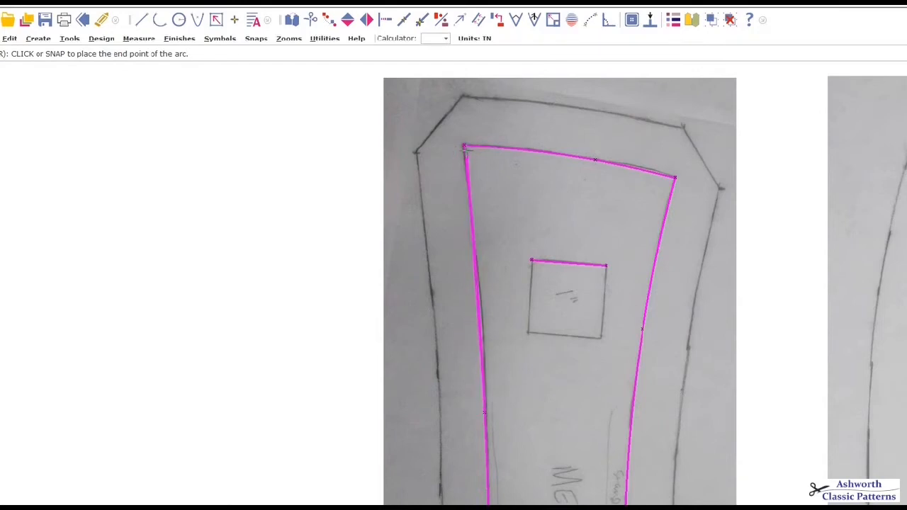
left_click(465, 148)
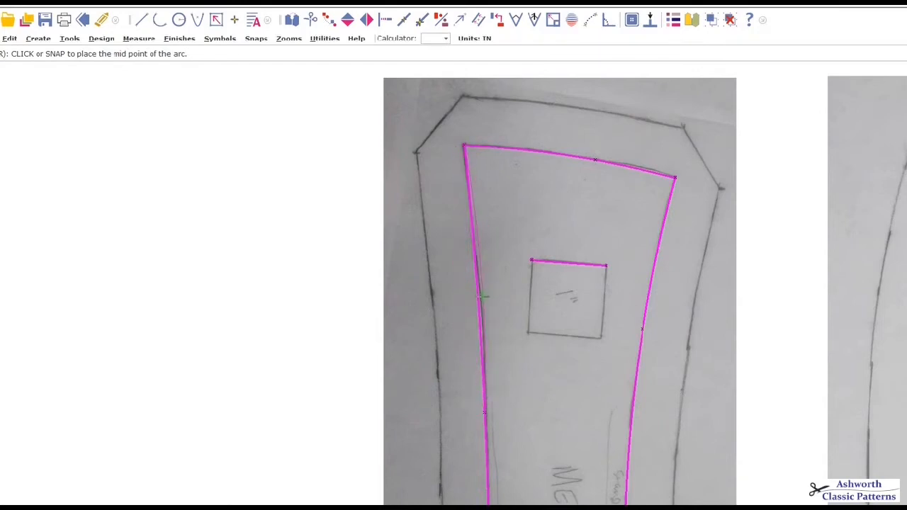
left_click(480, 300)
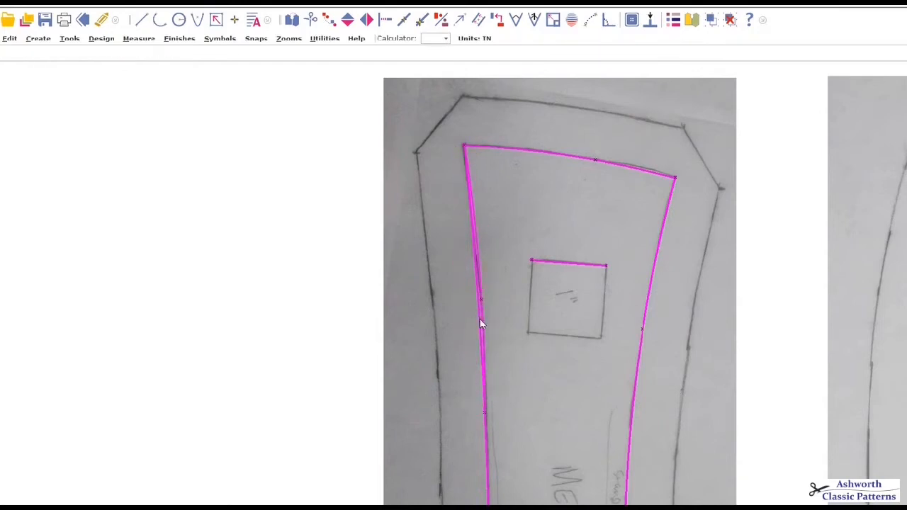
Step: Delete the long arc spanning the whole left inner side of the first pattern
left_click(480, 310)
scroll(522, 318, "down", 1)
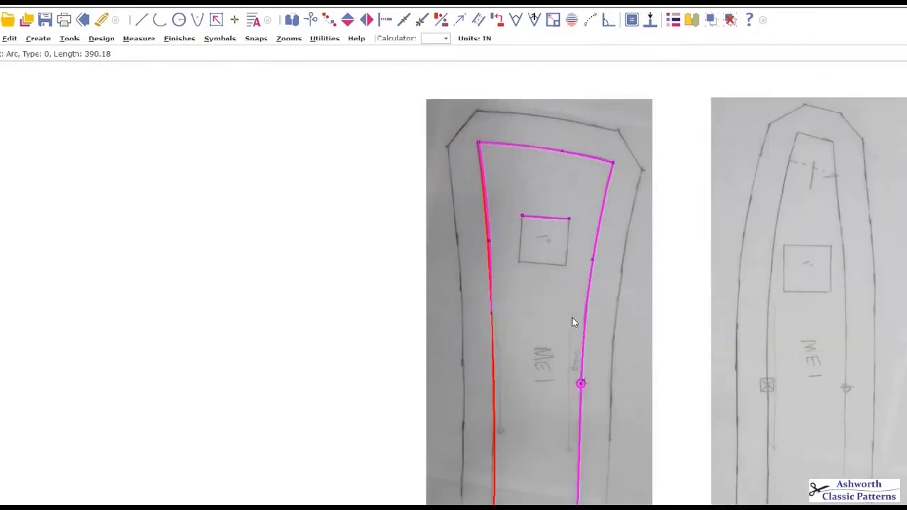
left_click(645, 337)
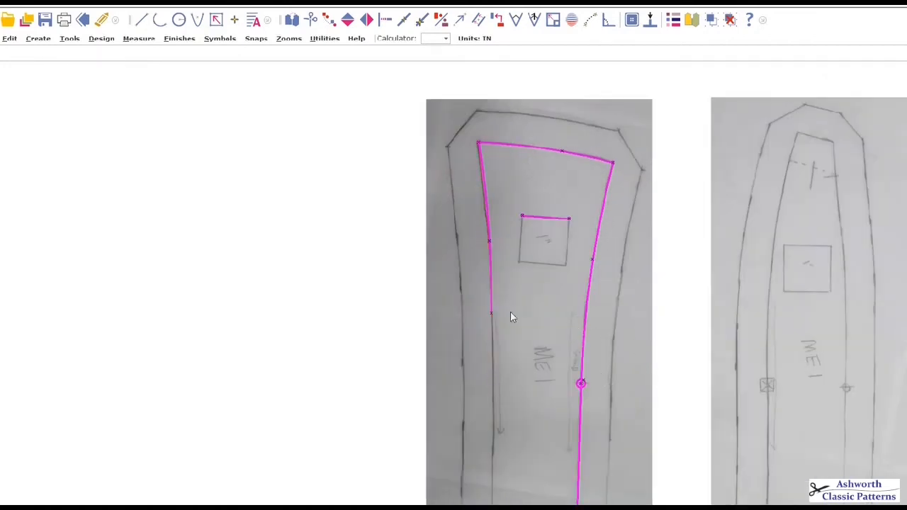
Step: Replace the ill-fitting upper left inner arc with one between the same end points, curving through a midpoint on the pencil line
scroll(511, 316, "up", 1)
scroll(528, 320, "up", 1)
scroll(517, 324, "up", 1)
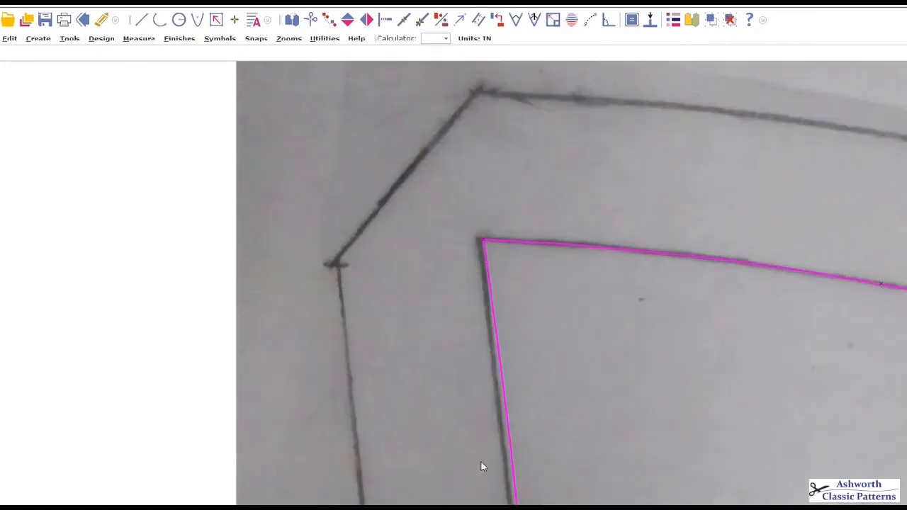
scroll(518, 324, "down", 3)
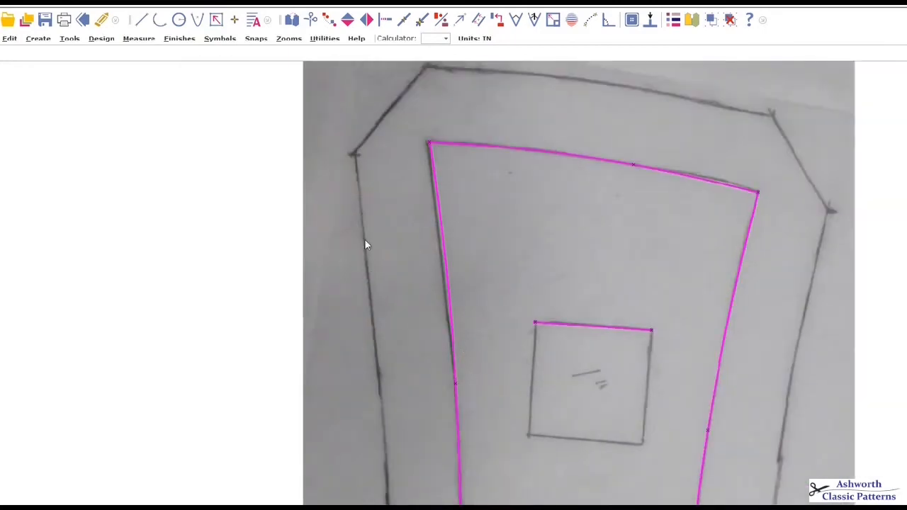
left_click(160, 20)
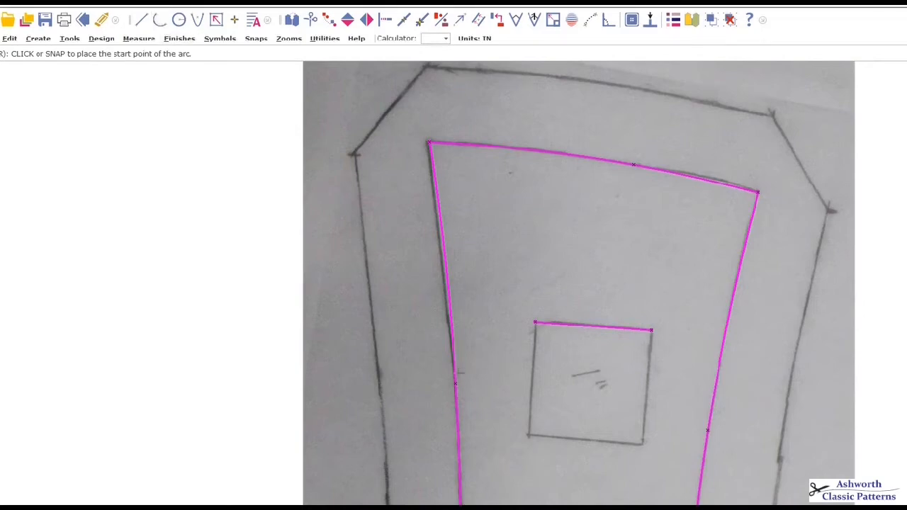
left_click(455, 386)
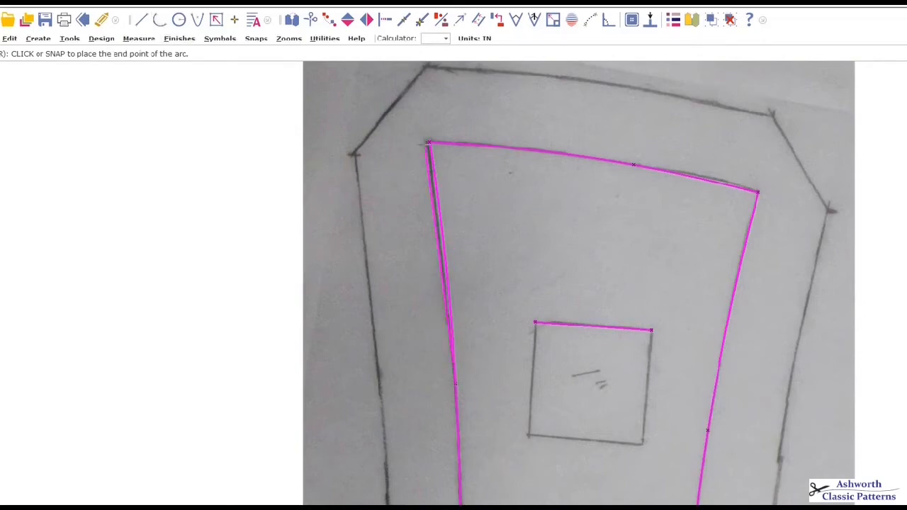
left_click(429, 142)
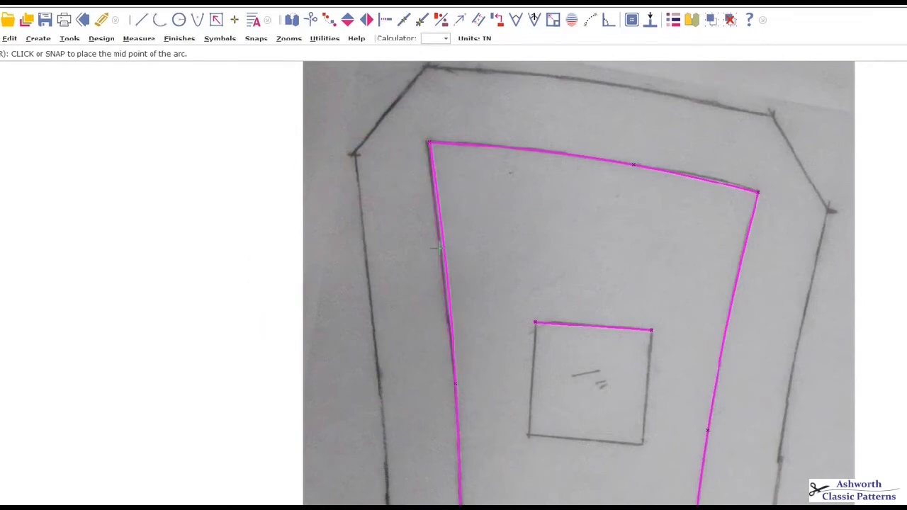
left_click(440, 250)
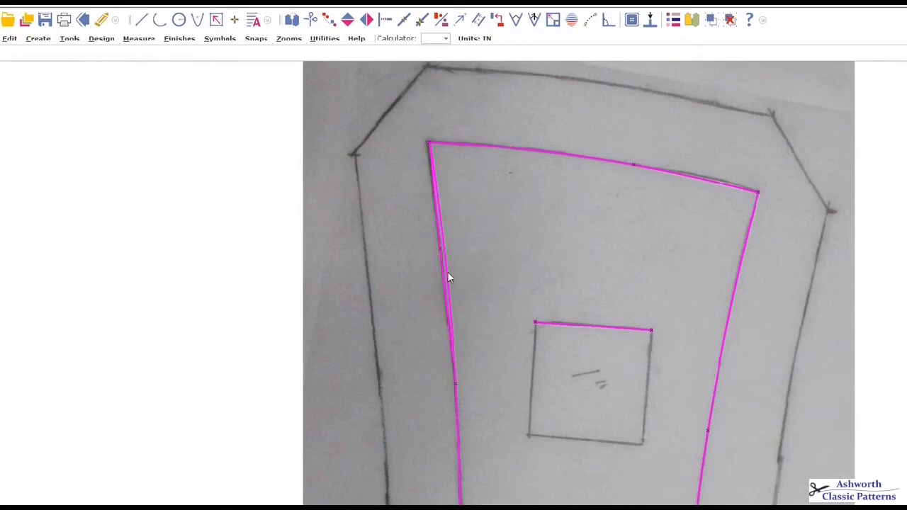
left_click(447, 272)
key("Delete")
Step: Draw an arc from the fold line's left end to the upper left arc's lower end, passing through a midpoint on the pencil line
scroll(513, 342, "down", 2)
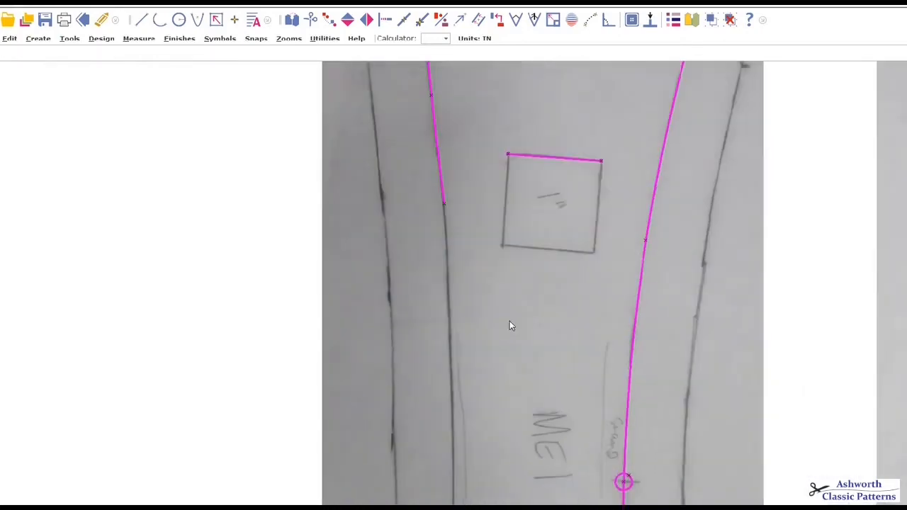
scroll(424, 364, "down", 2)
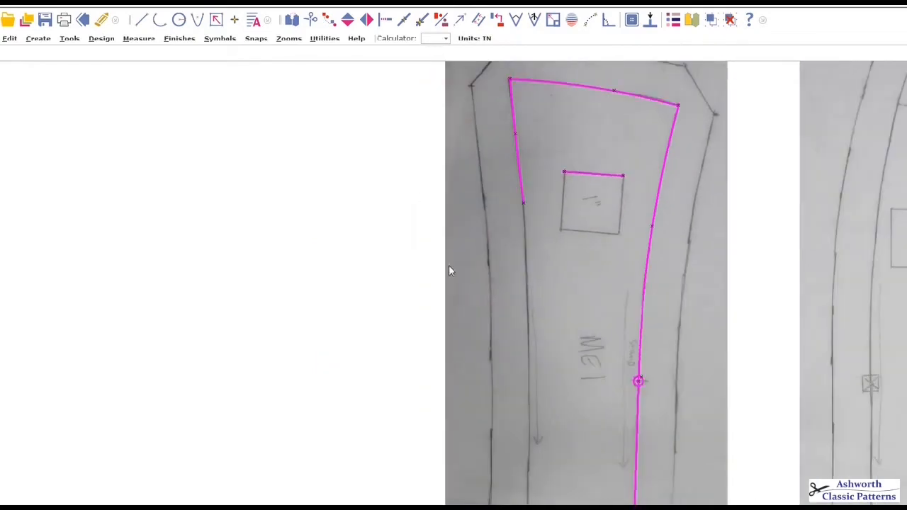
scroll(521, 327, "down", 1)
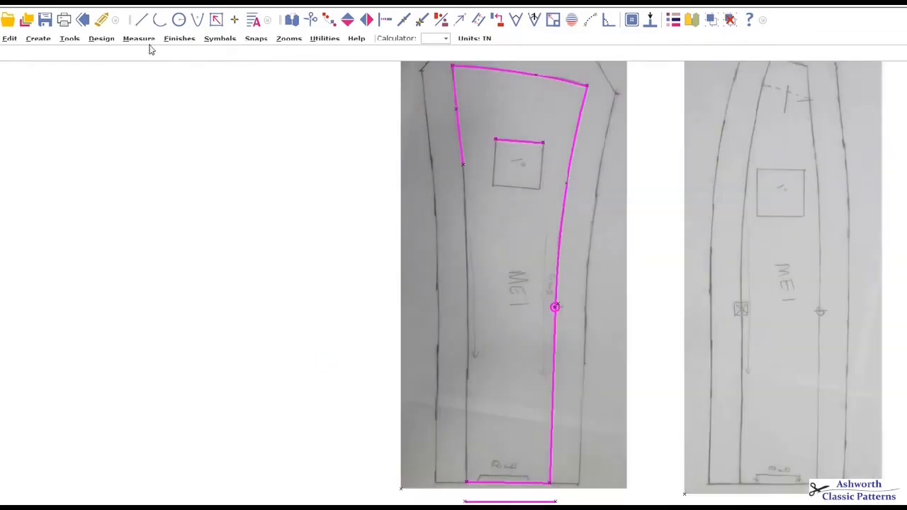
left_click(160, 19)
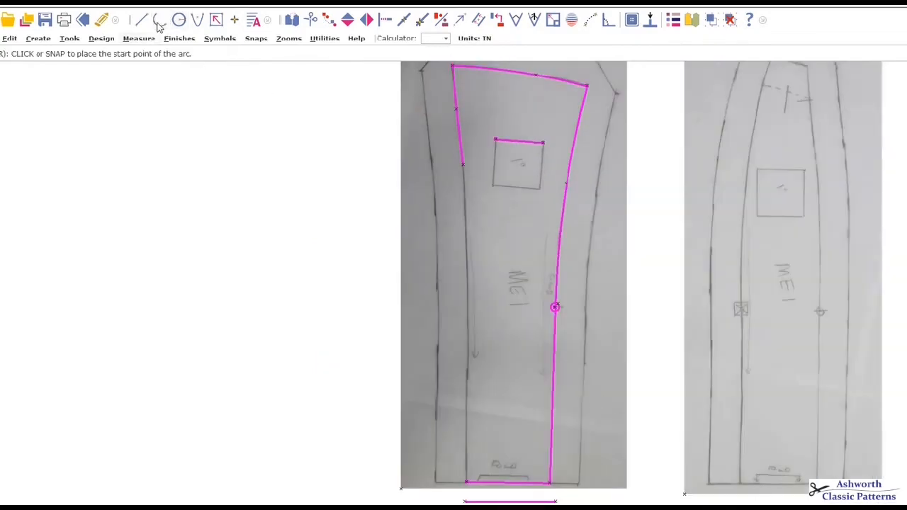
left_click(466, 483)
left_click(463, 164)
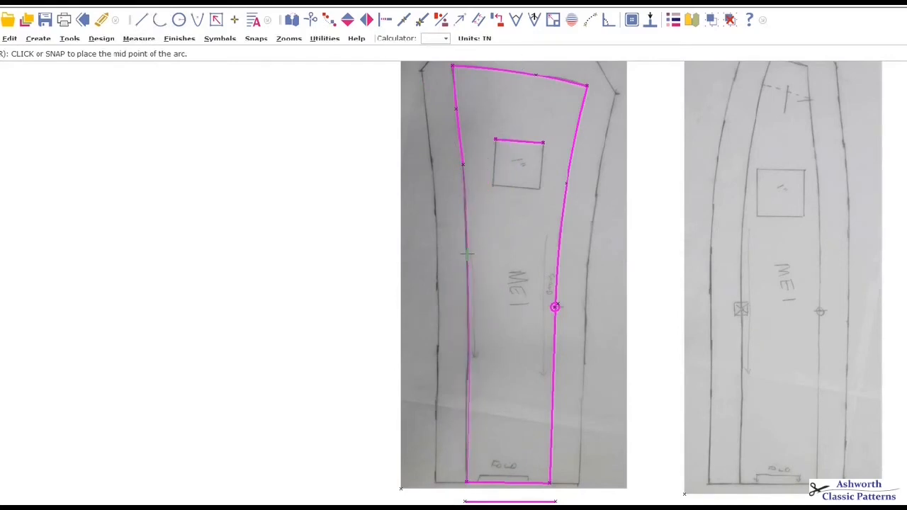
left_click(467, 258)
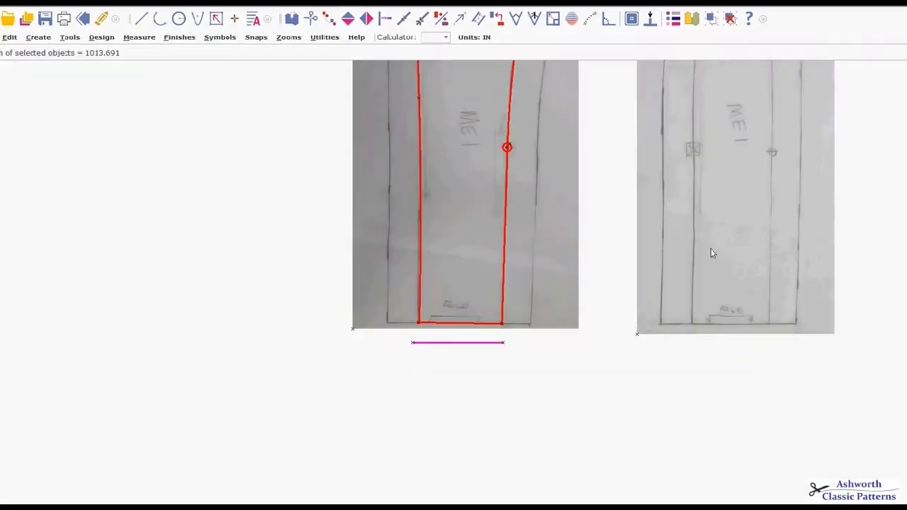
Step: Move the selected tracing off the first pattern photo into the blank space on its left, and delete that photo
scroll(515, 316, "down", 3)
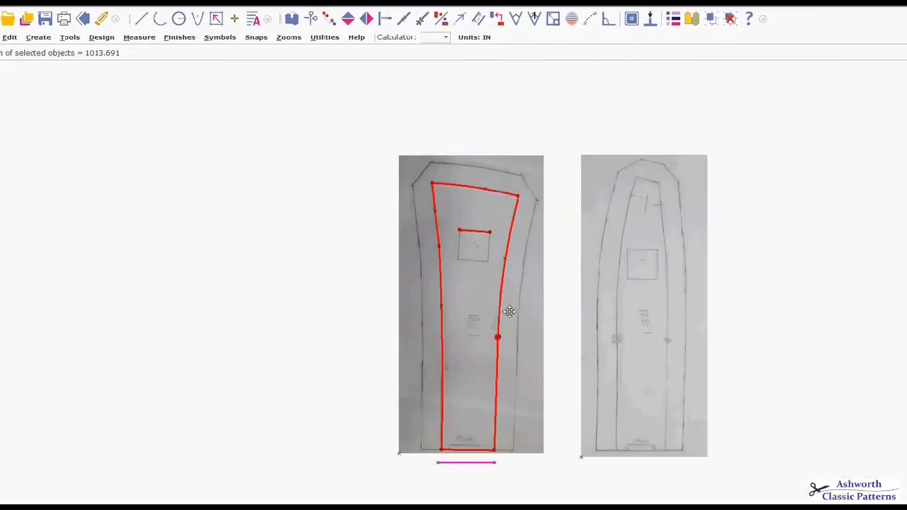
scroll(477, 361, "up", 1)
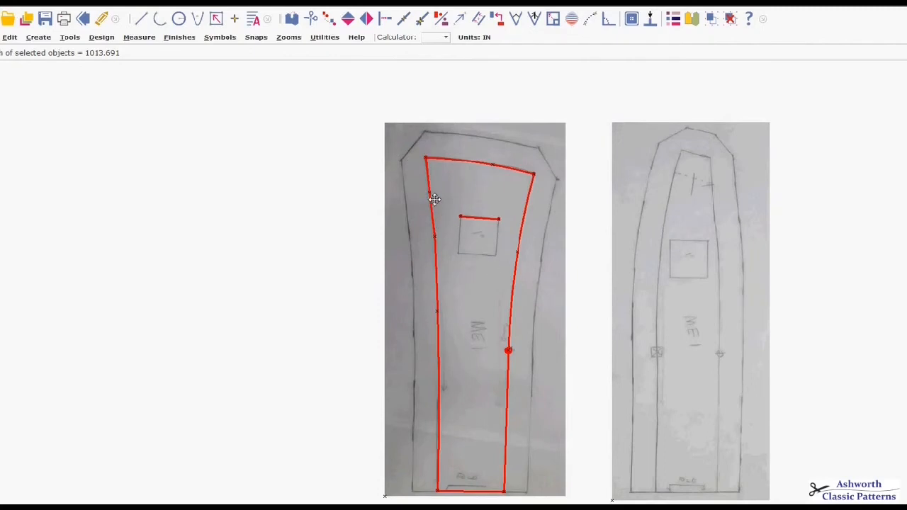
left_click_drag(493, 247, 224, 251)
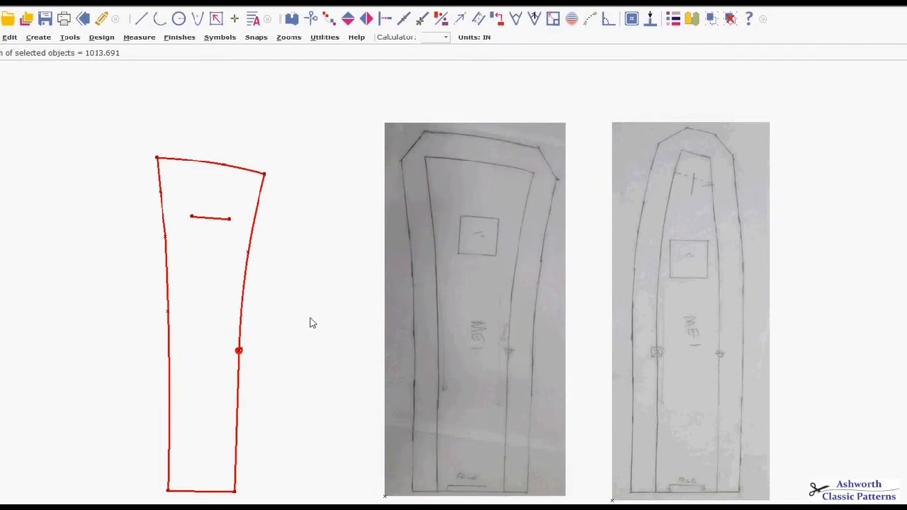
left_click(318, 358)
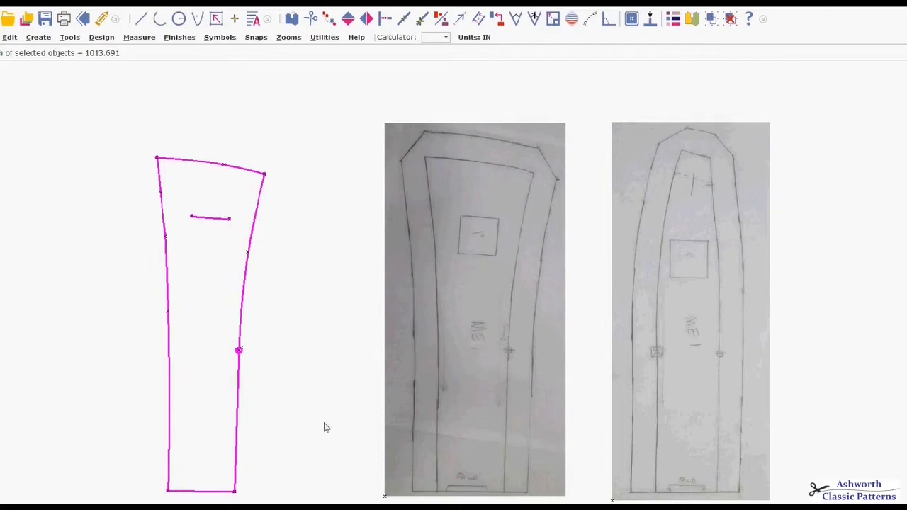
left_click(504, 164)
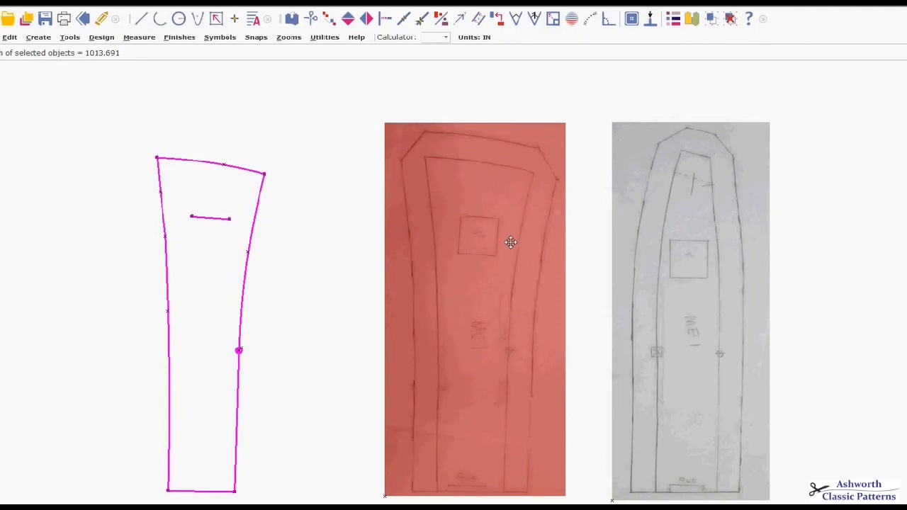
key("Delete")
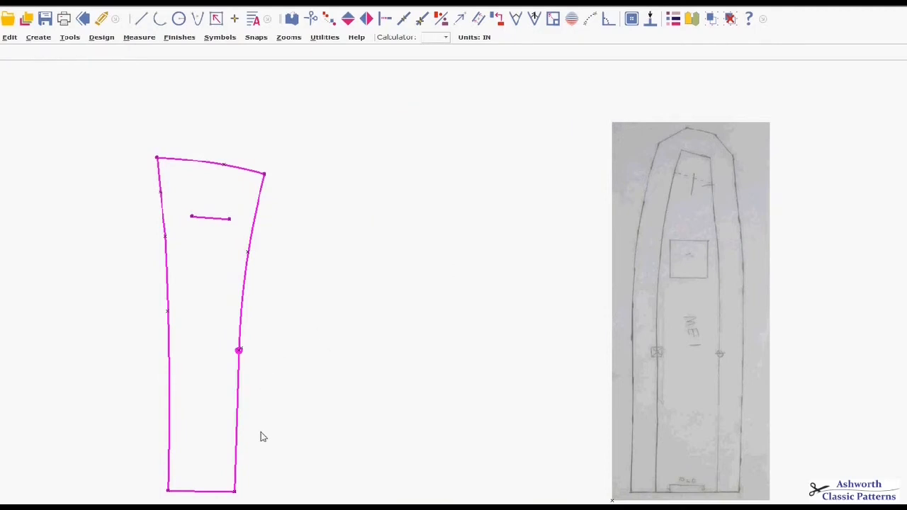
Step: Move the horizontal comparison line to just below the traced pattern's fold line
left_click_drag(589, 333, 701, 422)
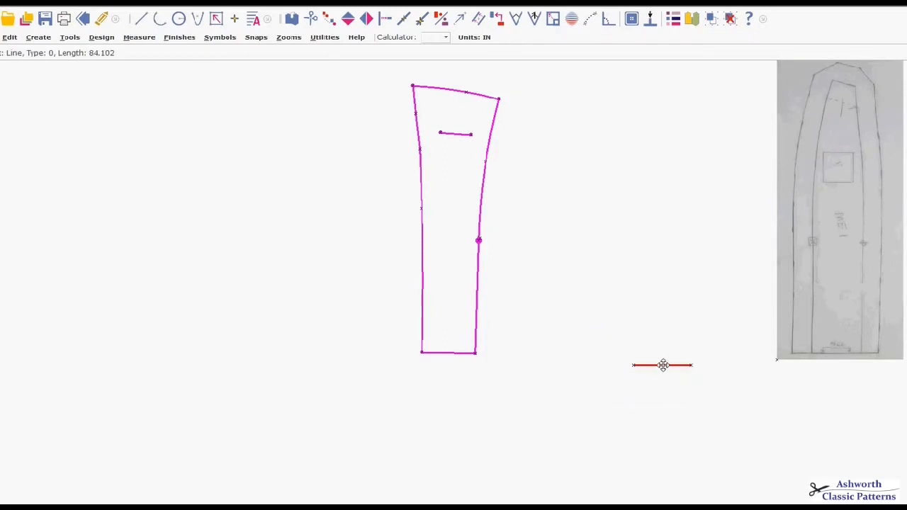
left_click_drag(664, 365, 460, 375)
scroll(519, 320, "up", 2)
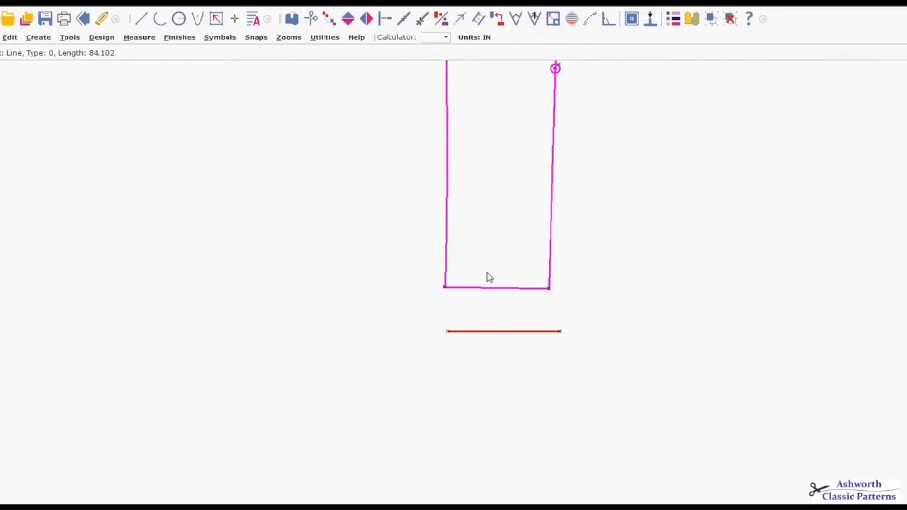
scroll(498, 229, "down", 3)
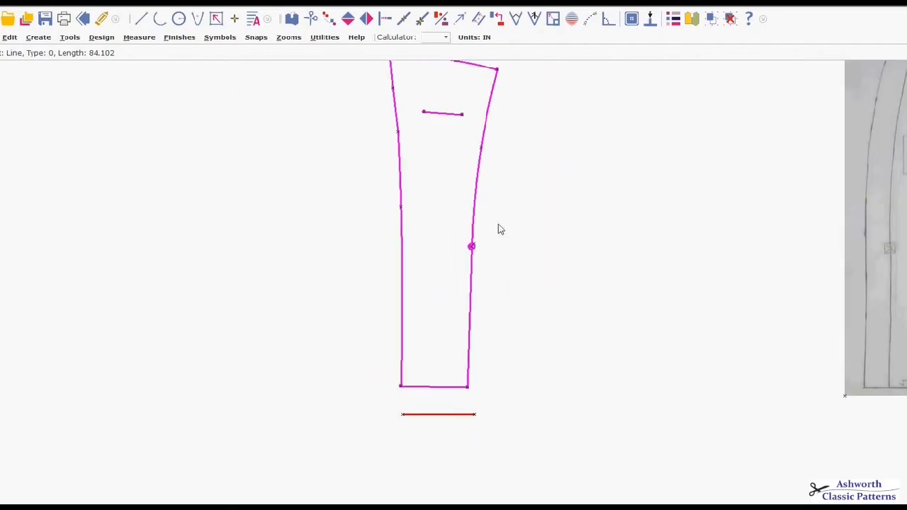
Step: Align the whole traced pattern to the horizontal comparison line, matching the fold line's right end and then its left end
left_click_drag(480, 249, 592, 474)
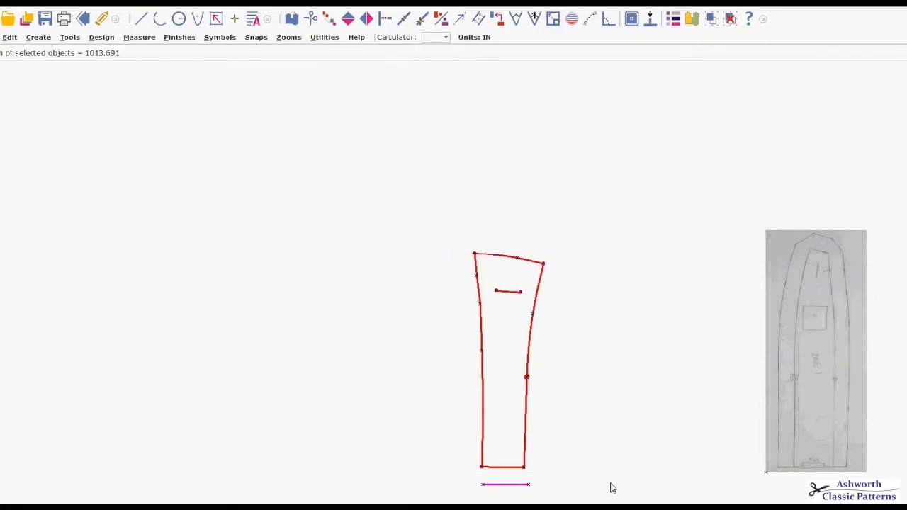
type("al")
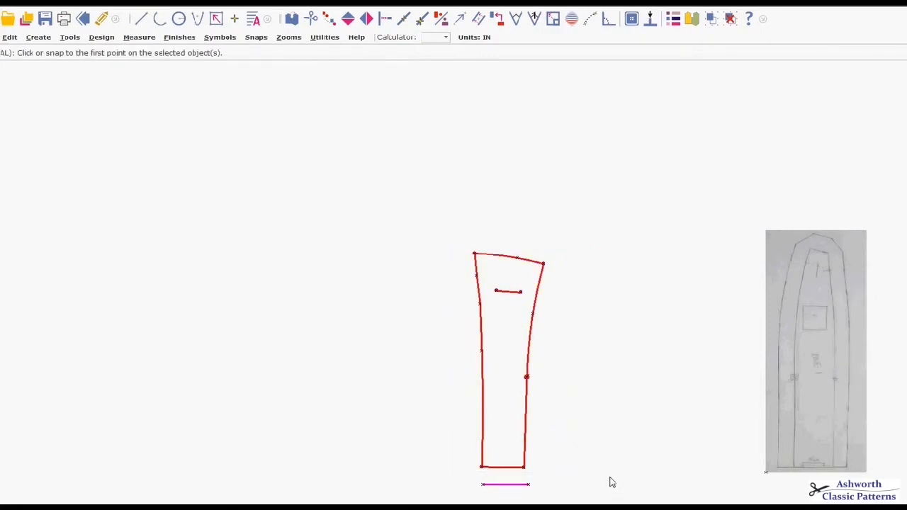
left_click(526, 468)
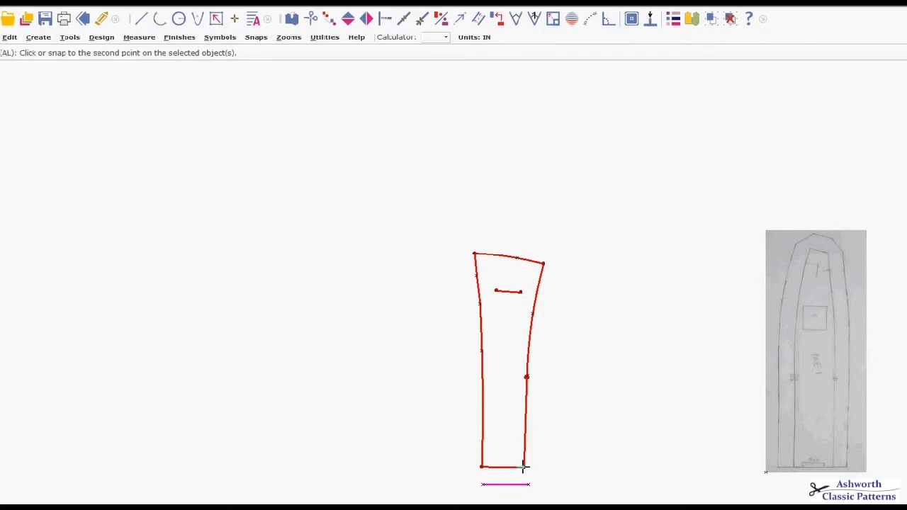
left_click(479, 468)
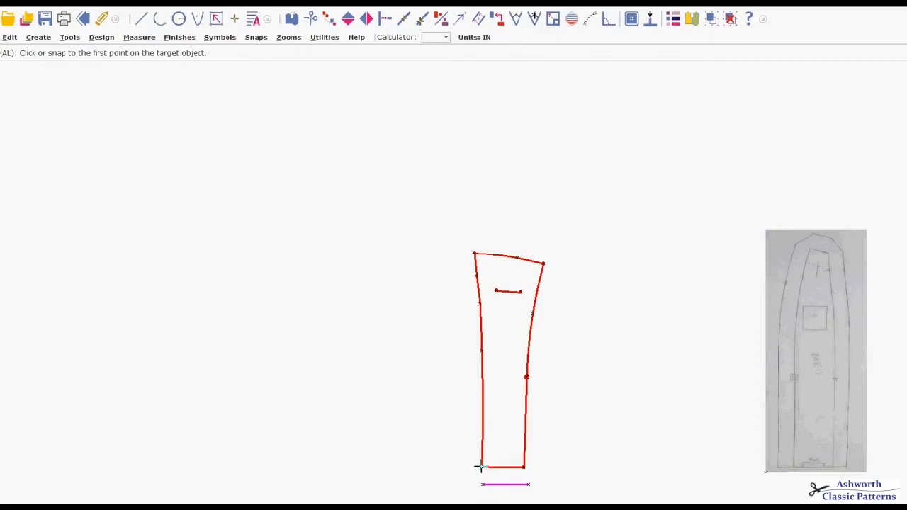
left_click(528, 484)
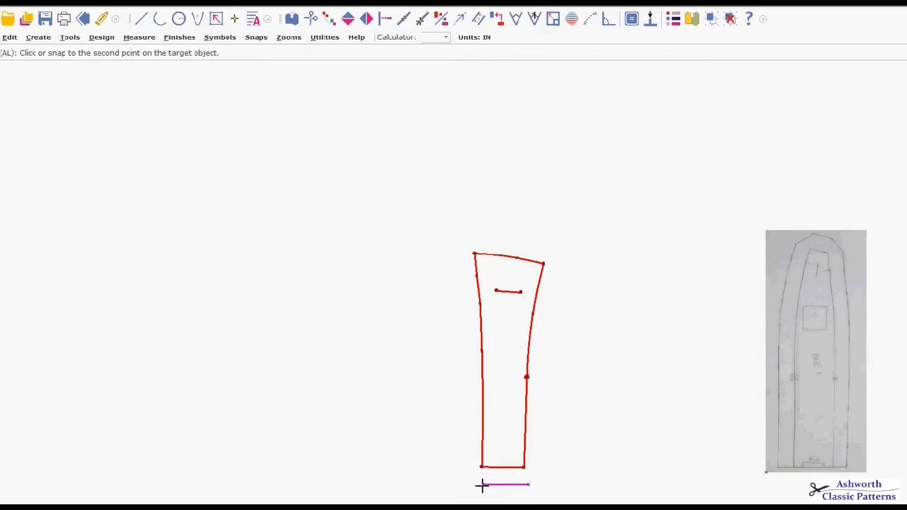
left_click(482, 485)
Step: Delete the horizontal comparison line that overlaps the aligned fold line
scroll(513, 319, "up", 2)
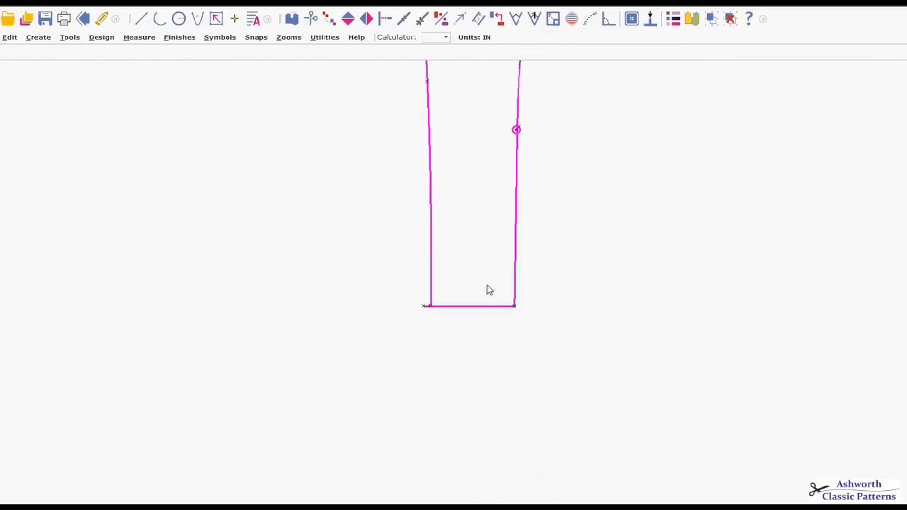
scroll(516, 320, "up", 2)
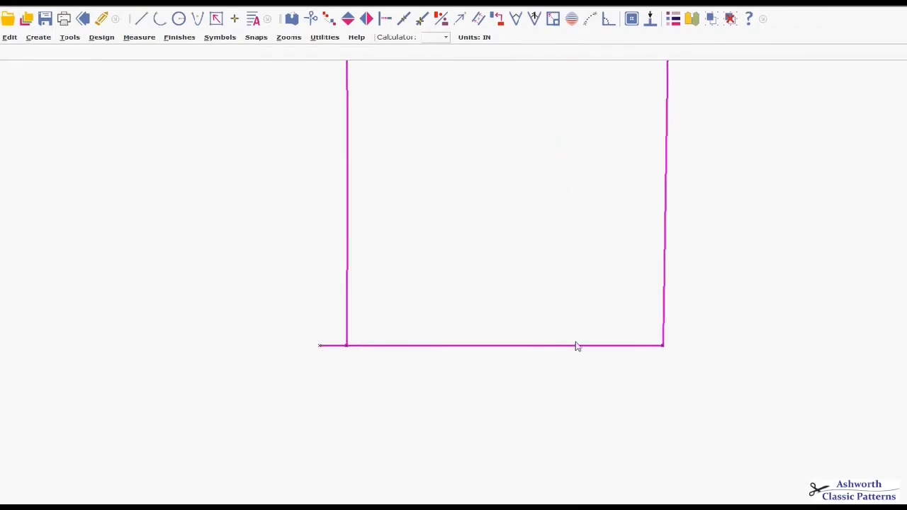
left_click(329, 346)
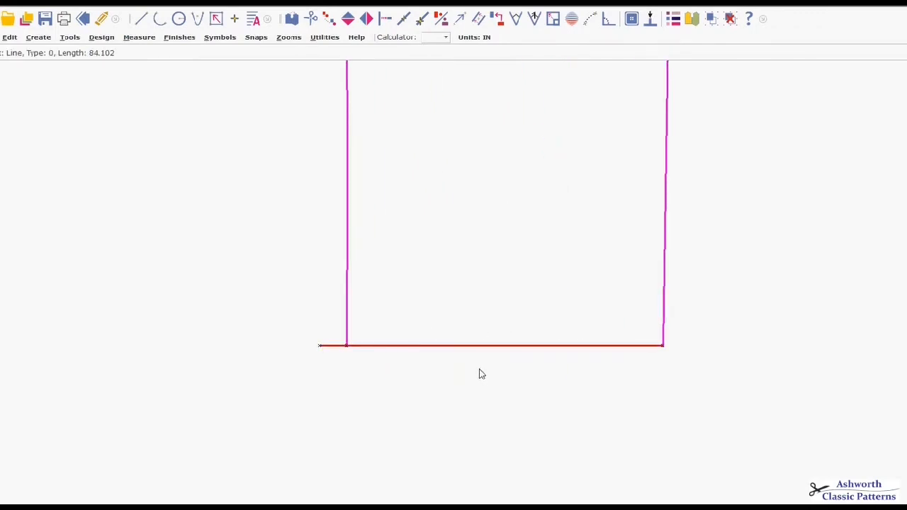
left_click(498, 338)
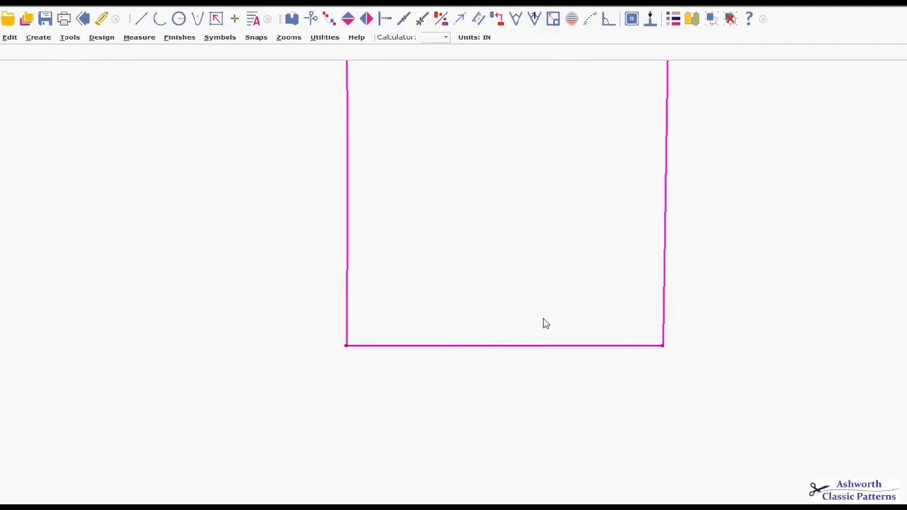
Step: Select the line traced from the 1-inch reference square to read its length
scroll(513, 225, "down", 1)
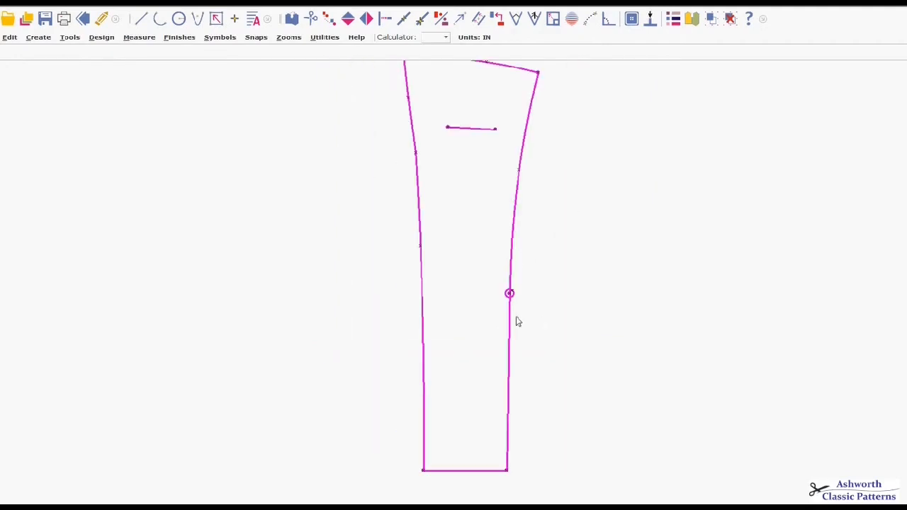
scroll(516, 320, "down", 1)
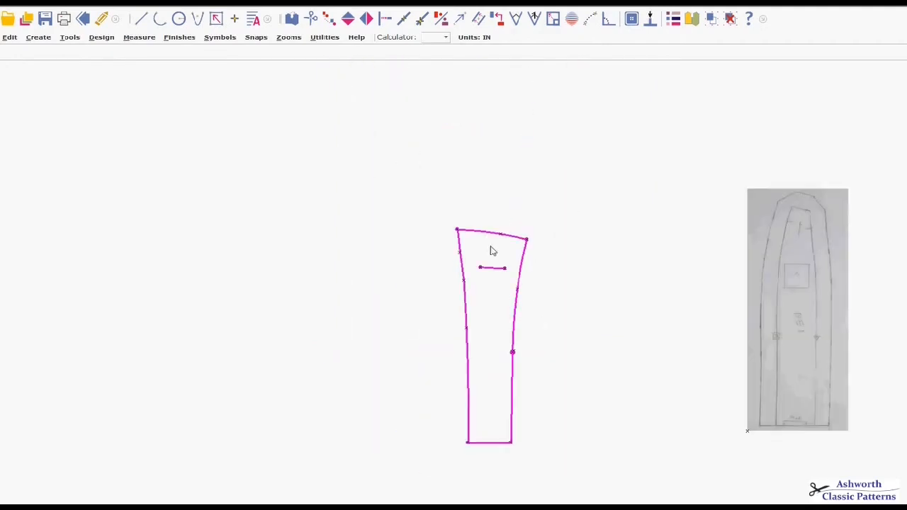
scroll(516, 322, "up", 2)
scroll(516, 322, "up", 1)
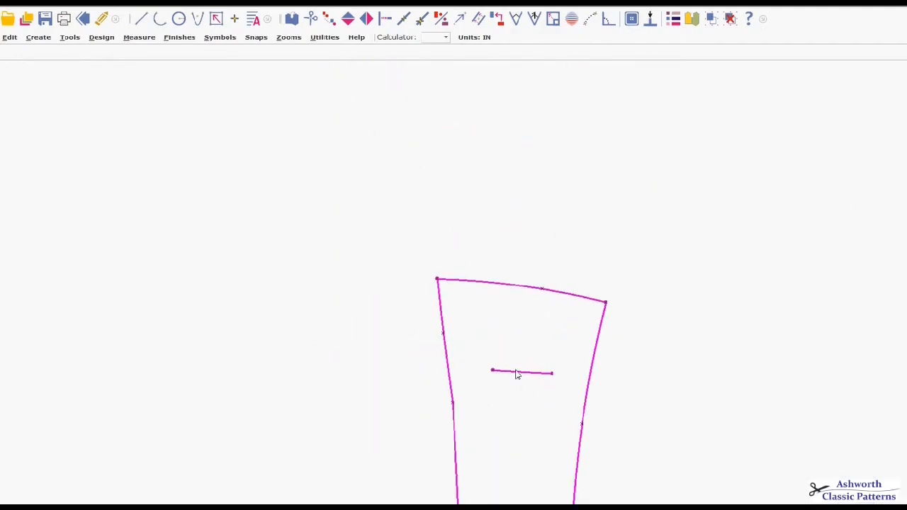
left_click(519, 375)
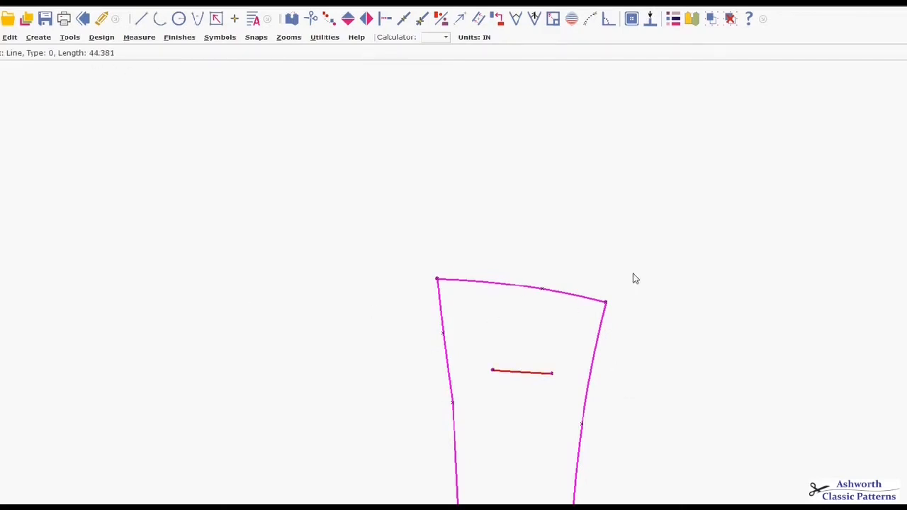
scroll(569, 406, "down", 3)
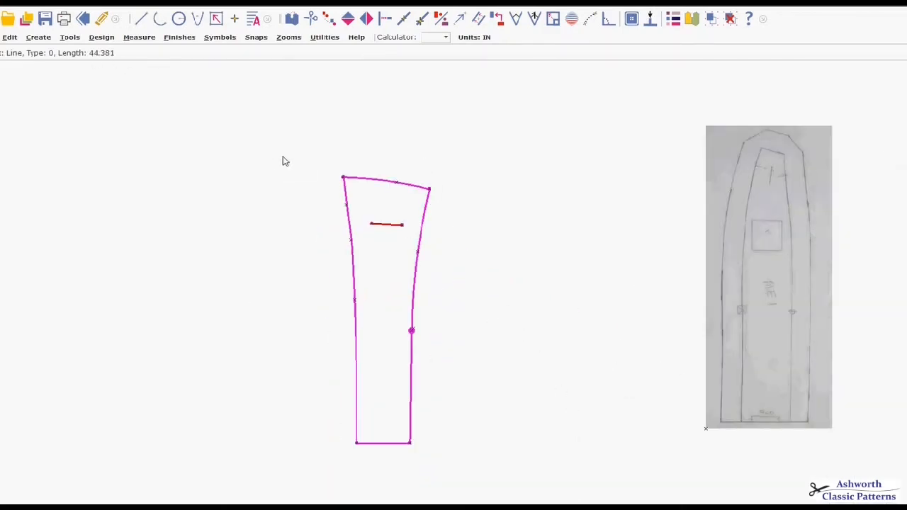
Step: Scale the whole traced pattern together with its reference line from 44 inches to 1 inch using Calculate and Scale
left_click_drag(271, 155, 520, 474)
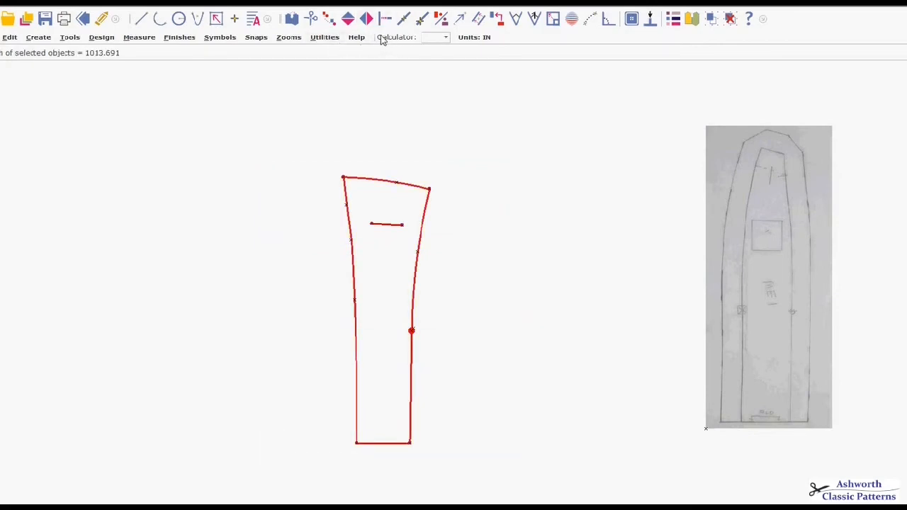
left_click(322, 39)
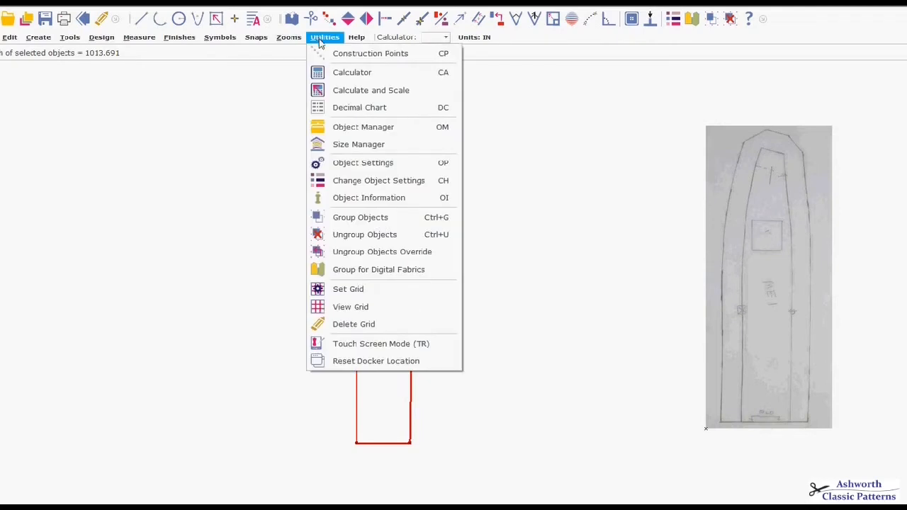
left_click(373, 91)
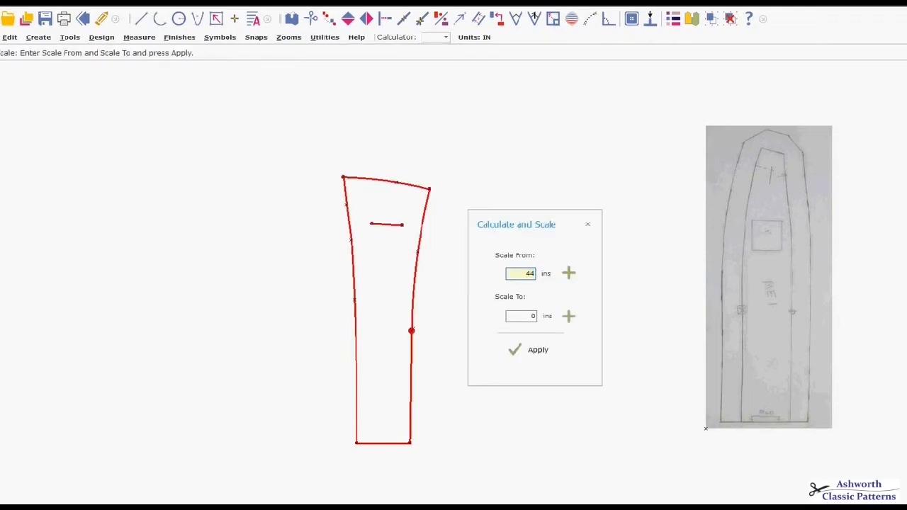
left_click(516, 319)
left_click(531, 312)
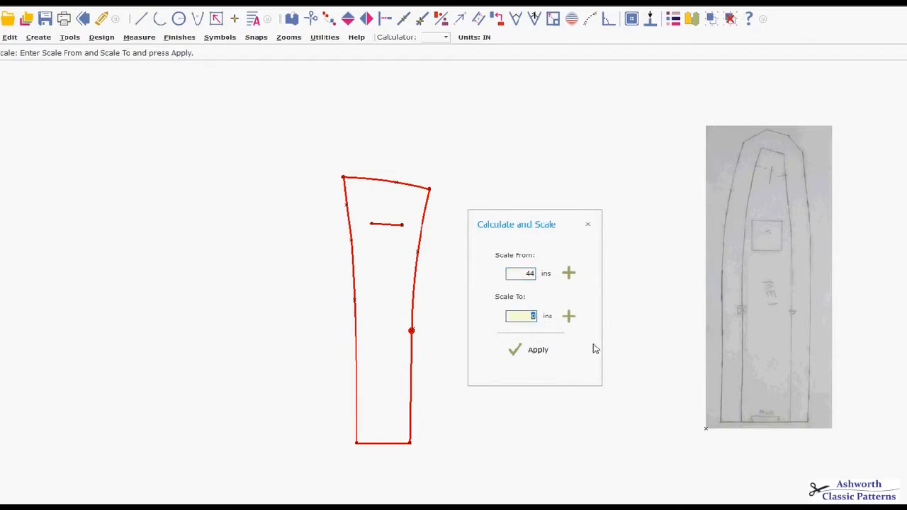
left_click(532, 350)
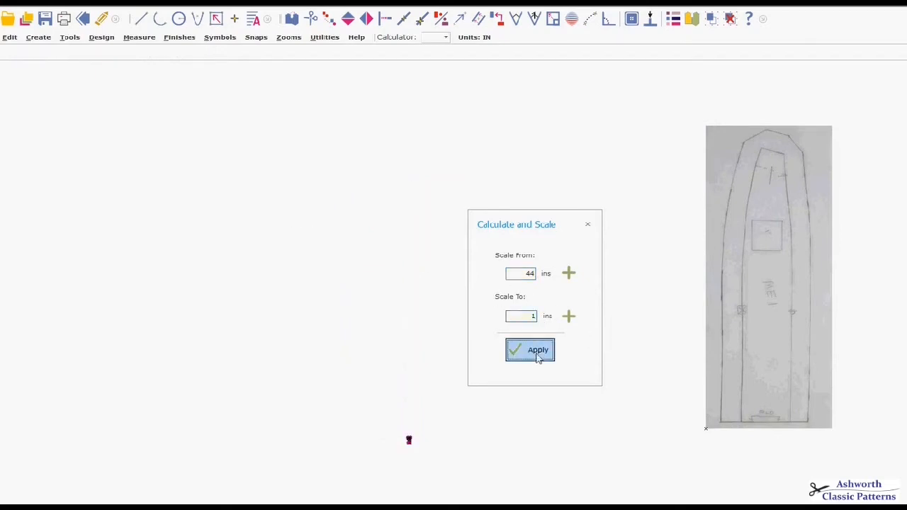
left_click(588, 225)
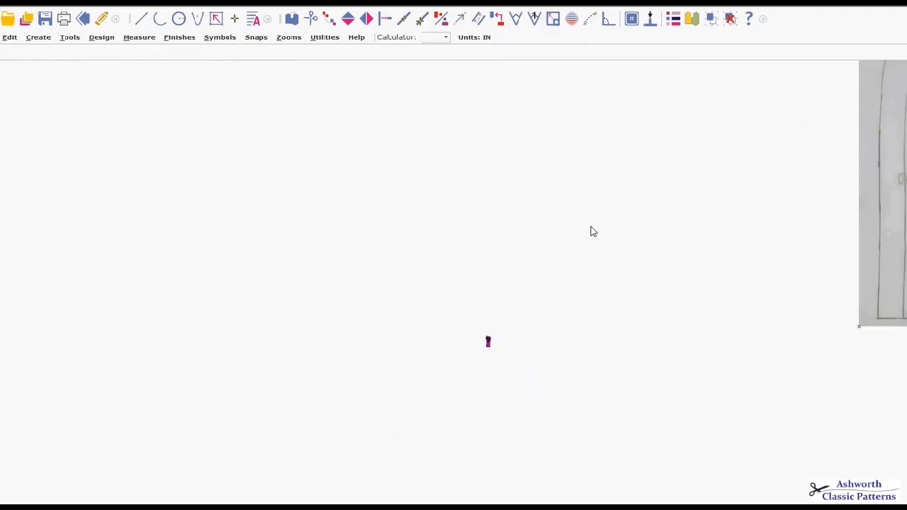
Step: Add the text label "Collar ME1" in Arial with a height of .5 inside the upper part of the collar
scroll(560, 333, "up", 10)
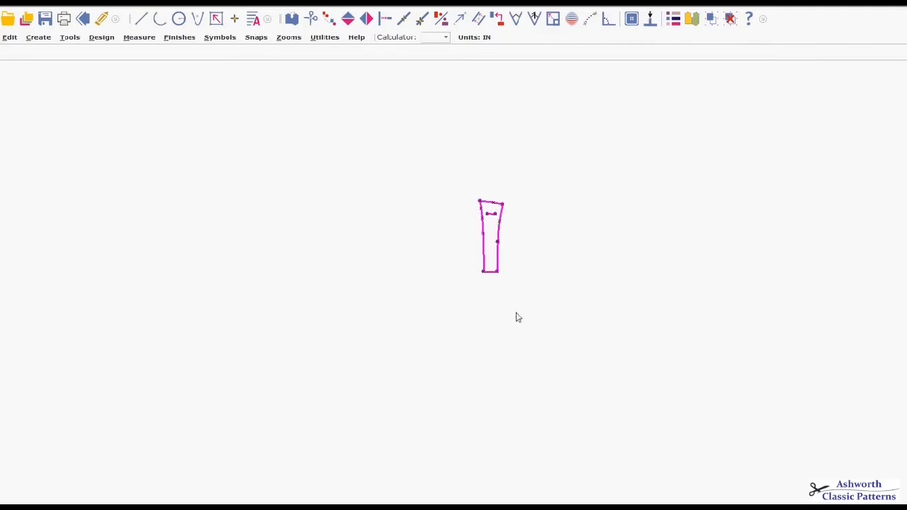
scroll(517, 313, "down", 2)
scroll(508, 314, "up", 6)
scroll(515, 319, "down", 4)
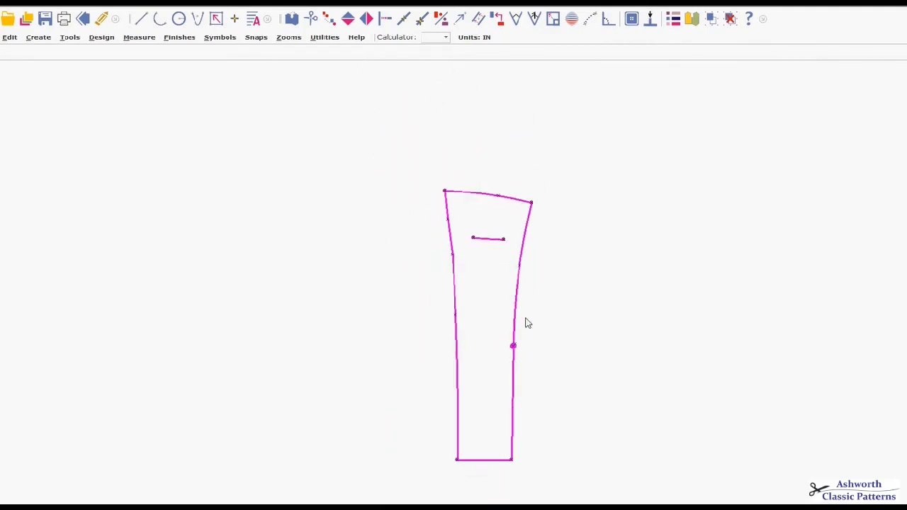
scroll(507, 199, "up", 3)
left_click(352, 359)
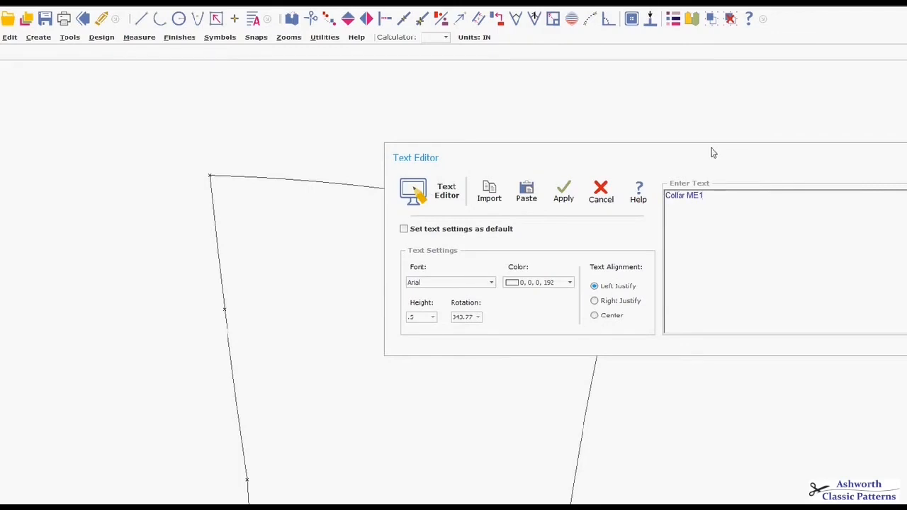
left_click(563, 192)
Step: Set the rotation of the Collar ME1 label to 0
scroll(518, 316, "down", 2)
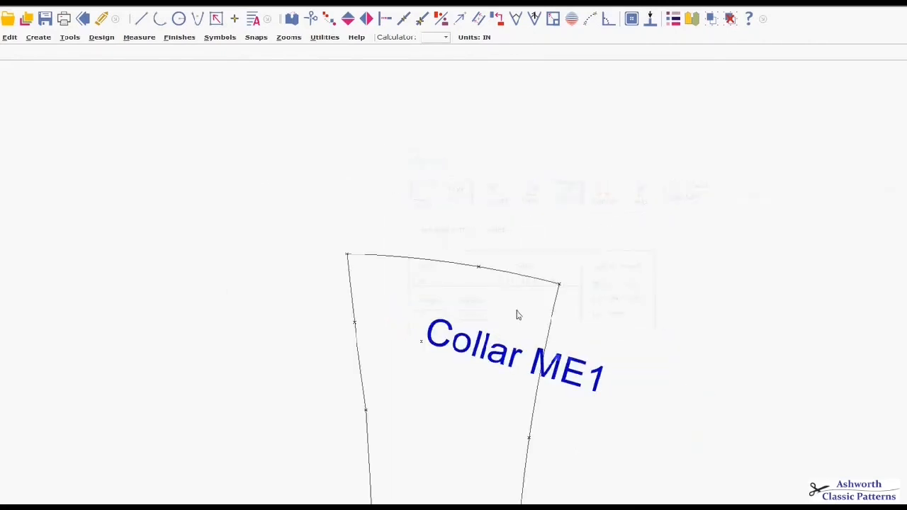
left_click_drag(395, 313, 447, 358)
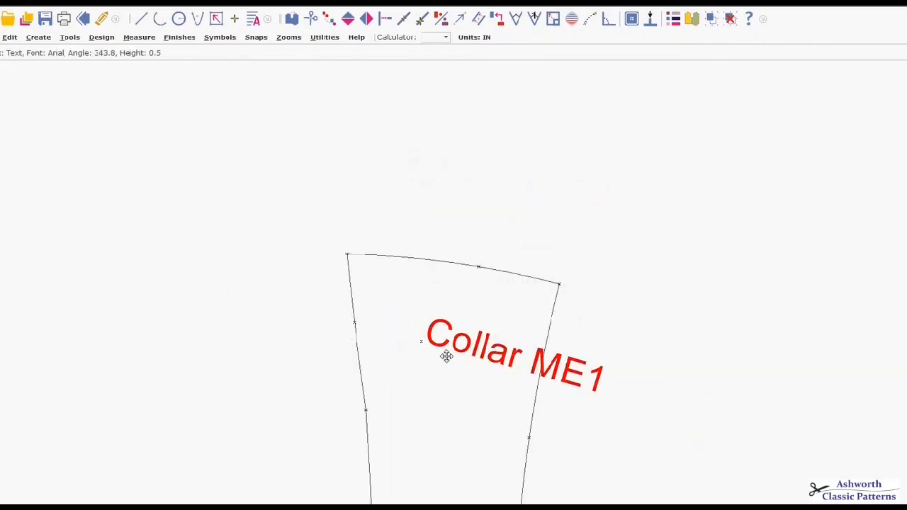
double_click(447, 355)
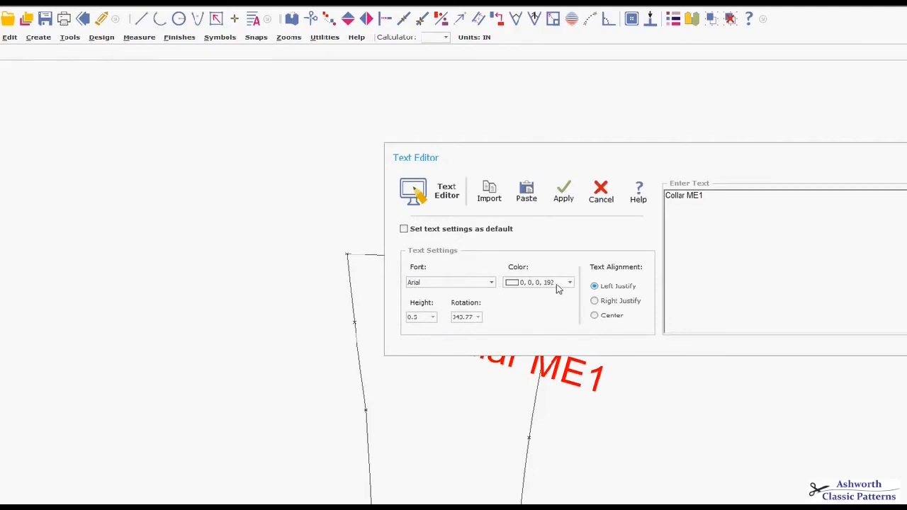
left_click(478, 317)
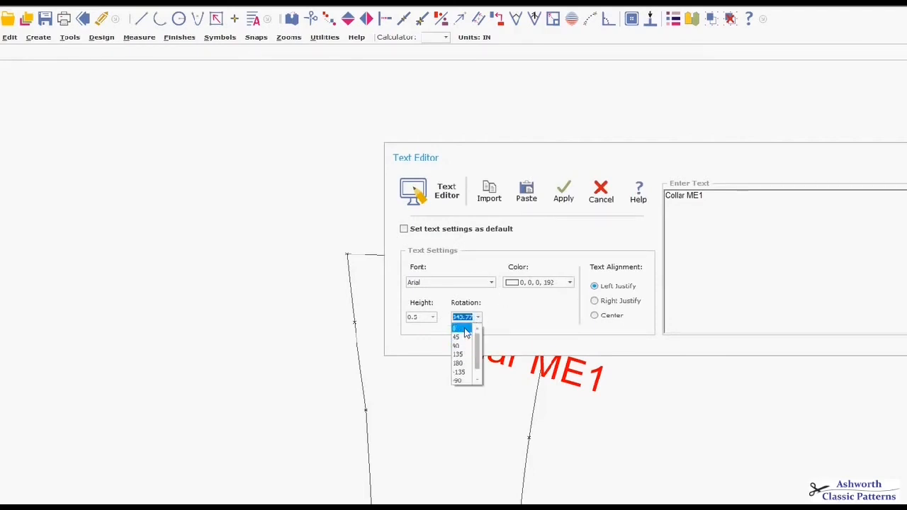
left_click(462, 329)
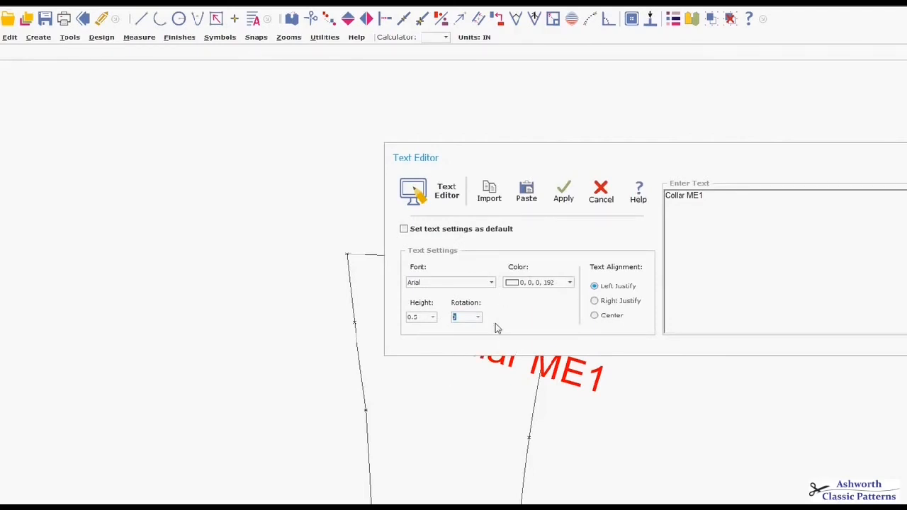
left_click(564, 195)
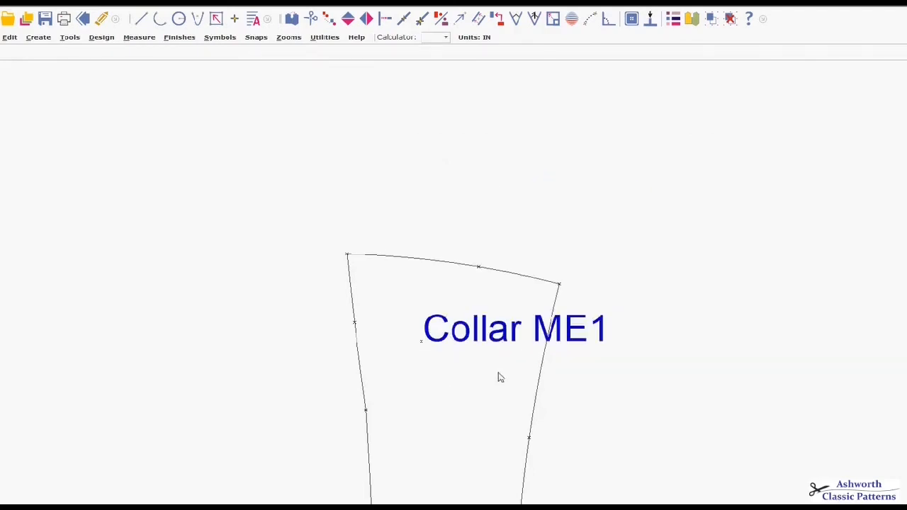
Step: Move the Collar ME1 label to the left so it fits between the collar's side edges
left_click(400, 354)
scroll(526, 330, "down", 2)
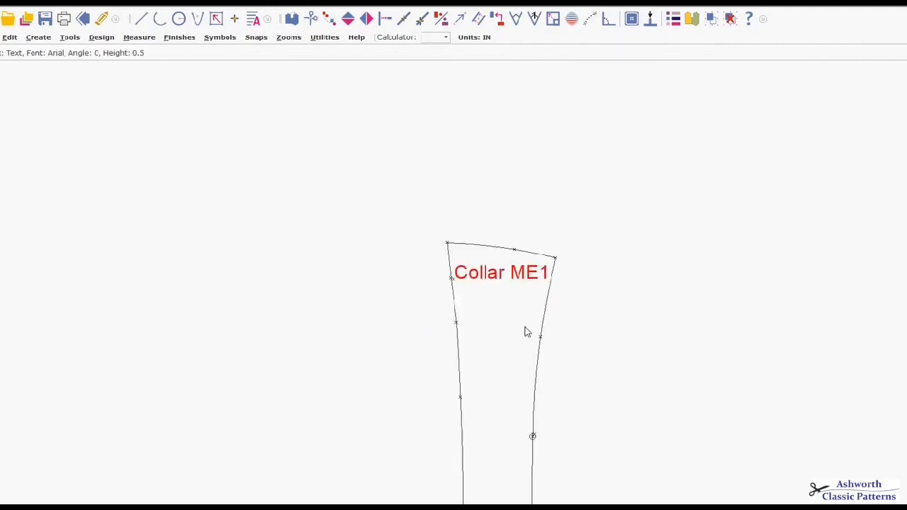
scroll(534, 409, "up", 2)
scroll(516, 360, "down", 2)
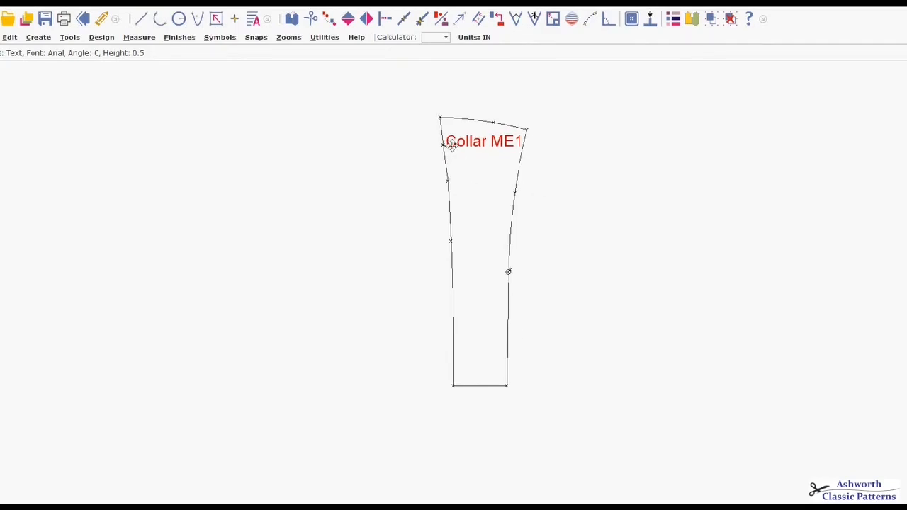
Step: Reduce the text height of the Collar ME1 label to 0.2
scroll(476, 186, "up", 3)
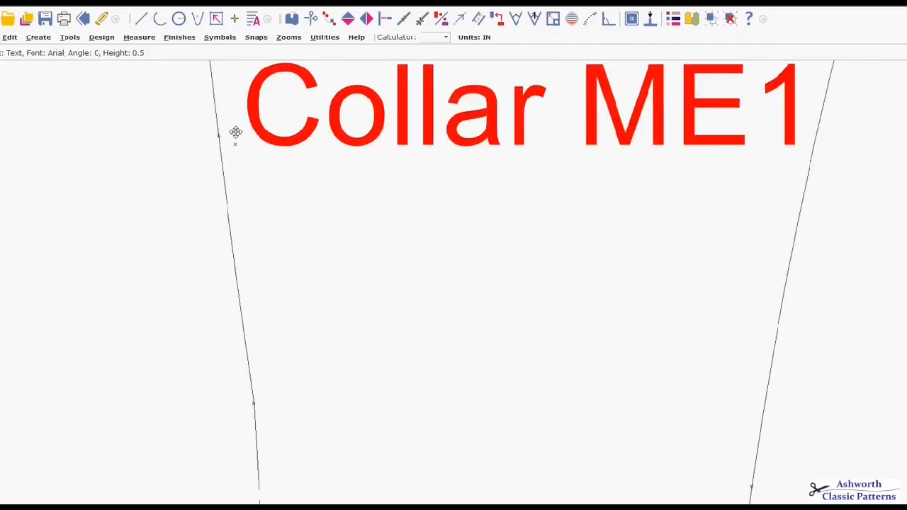
double_click(307, 172)
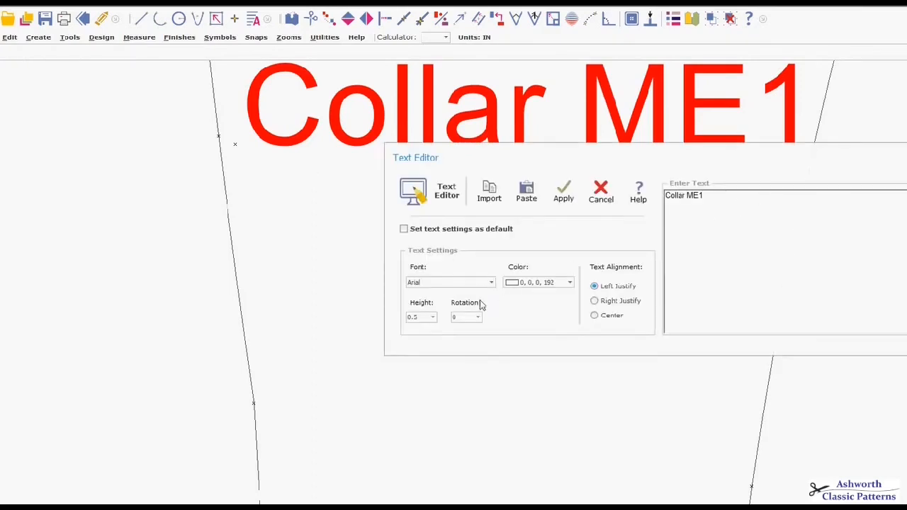
left_click(433, 317)
left_click(418, 341)
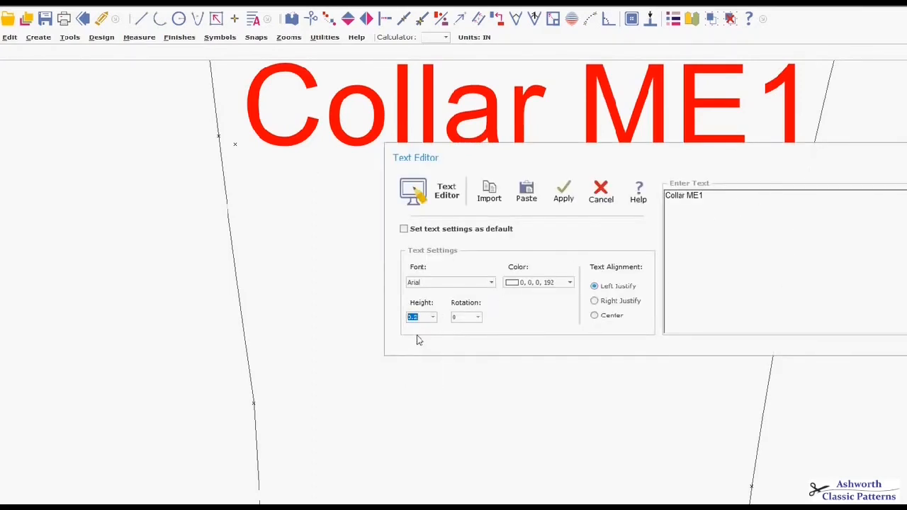
left_click(564, 190)
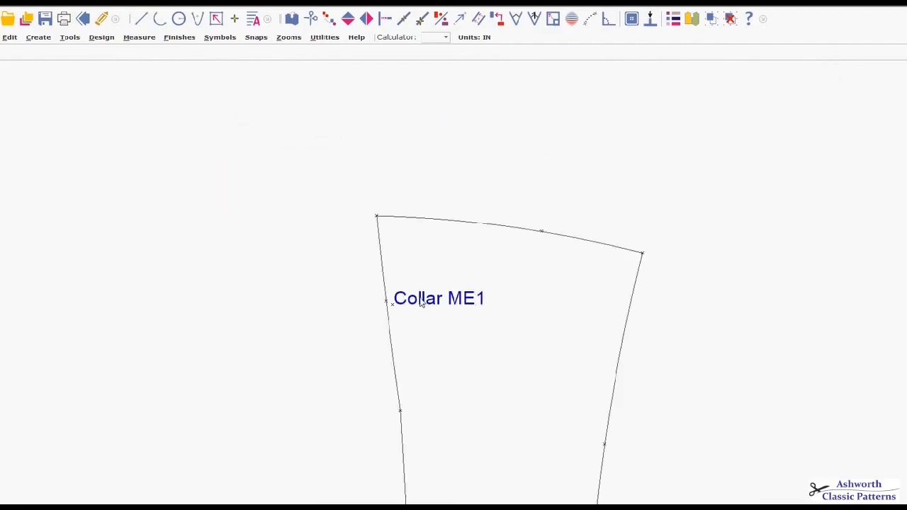
Step: Move the Collar ME1 label down and to the right, toward the middle of the collar's wide end
left_click_drag(393, 301, 420, 333)
left_click(411, 302)
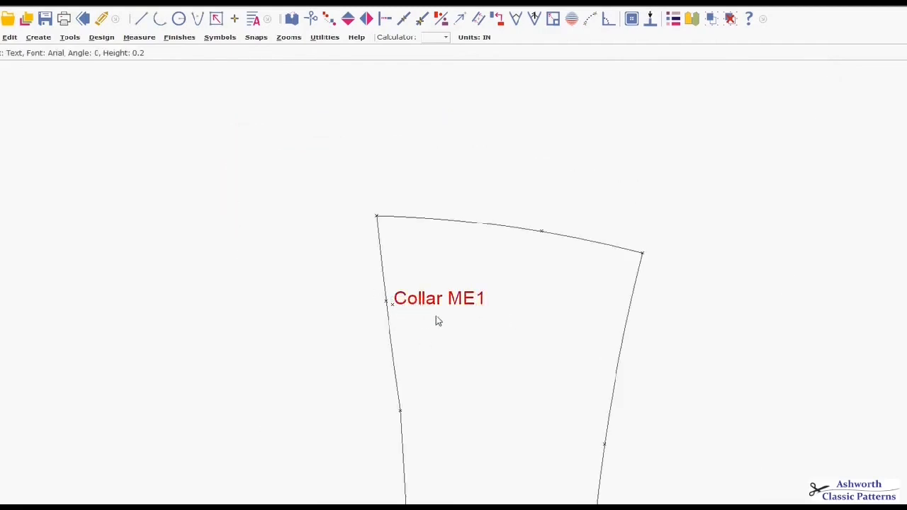
left_click_drag(421, 301, 473, 359)
Step: Check the length of the collar's bottom fold line, and choose the Place on Fold symbol with horizontal direction
scroll(547, 374, "up", 3)
scroll(517, 303, "down", 6)
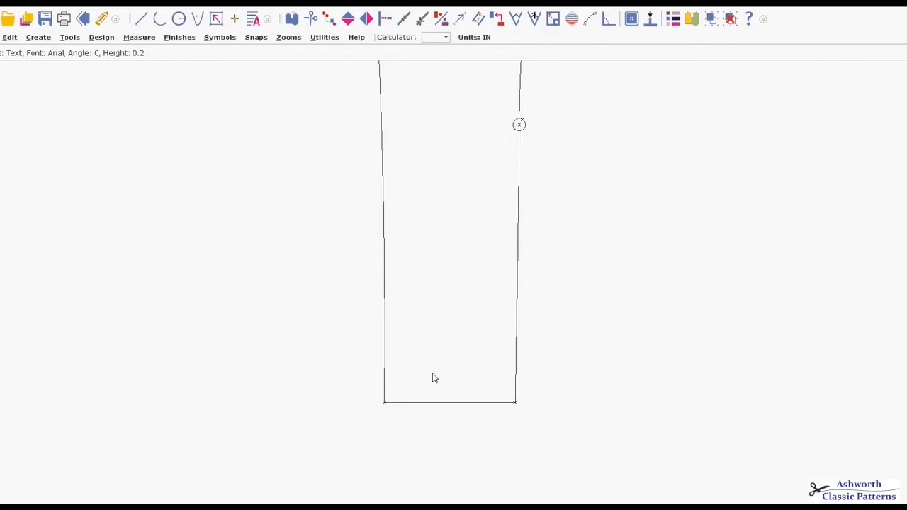
scroll(515, 338, "up", 1)
left_click(484, 353)
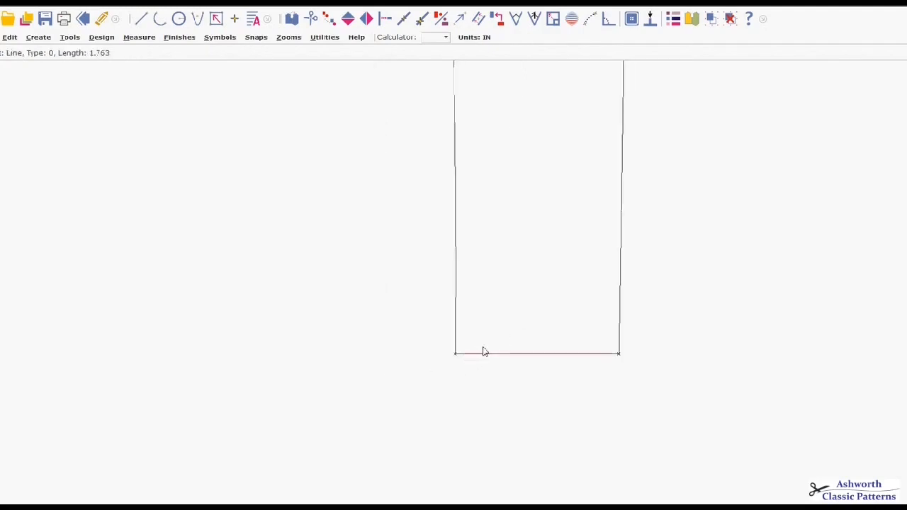
left_click(221, 39)
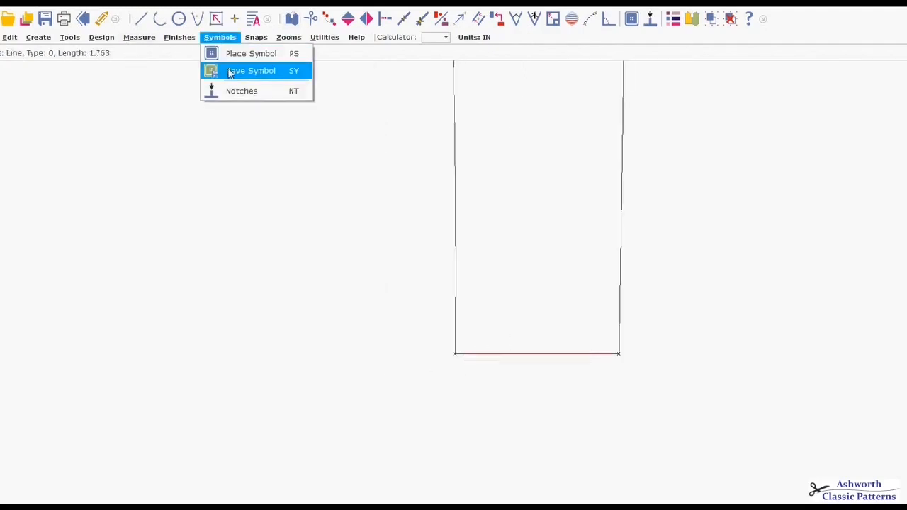
left_click(240, 53)
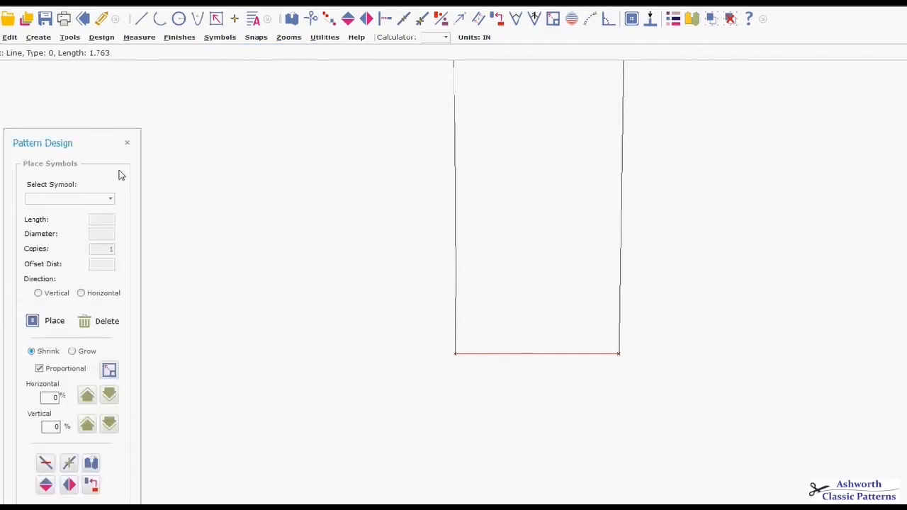
left_click(110, 199)
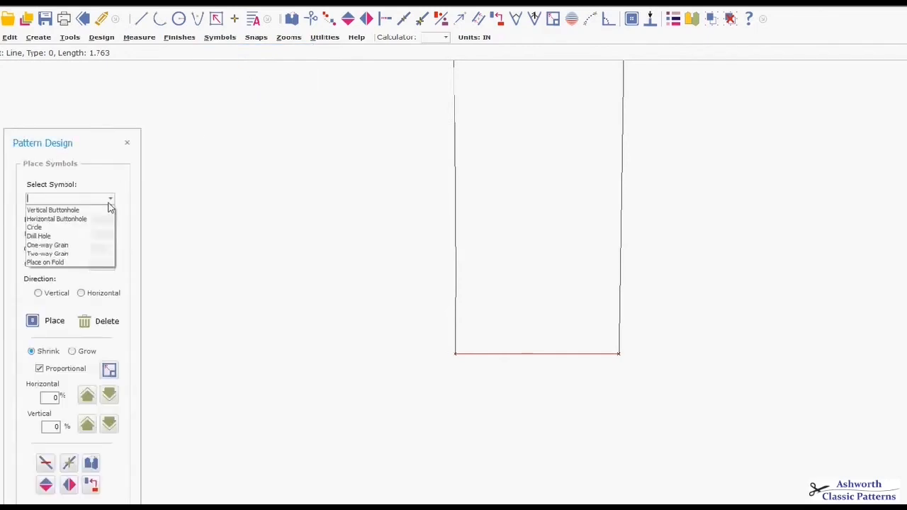
left_click(74, 262)
left_click(95, 297)
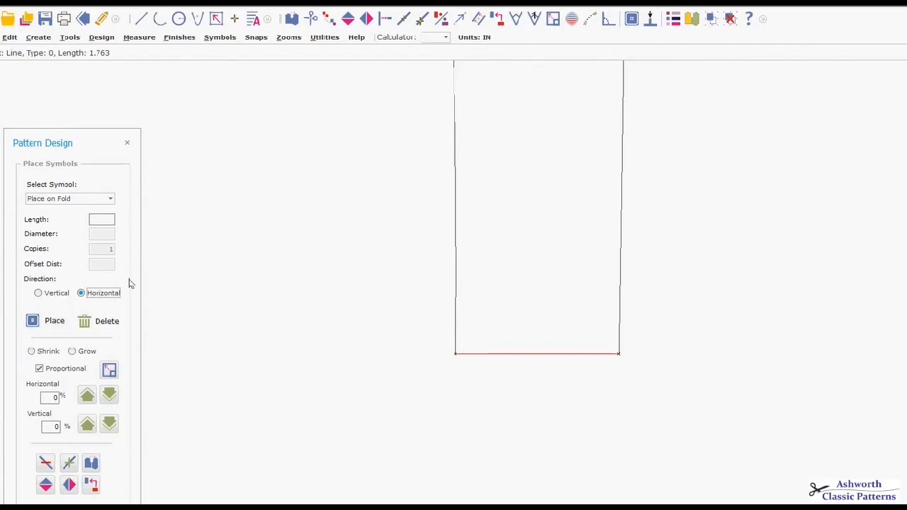
Step: Place the fold symbol with a length of 1.5 on the bottom fold line and center it between the side edges
left_click(106, 223)
left_click(51, 321)
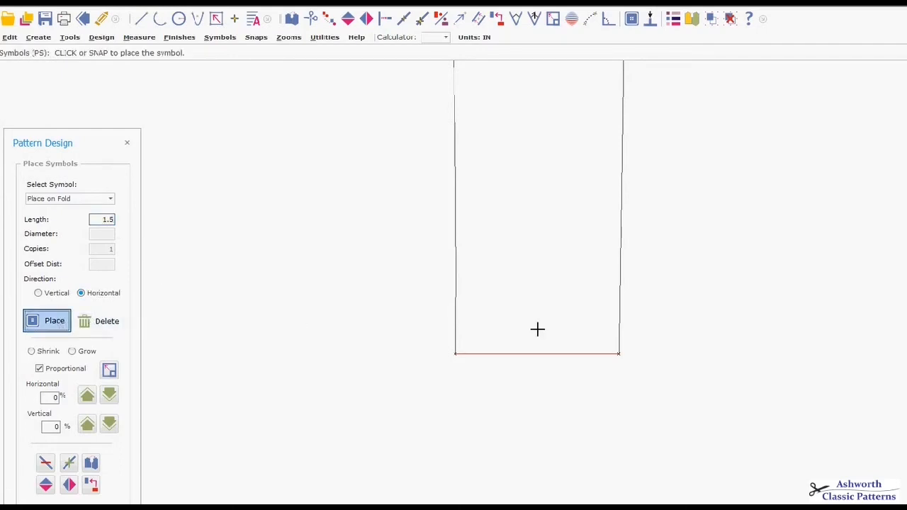
left_click(557, 354)
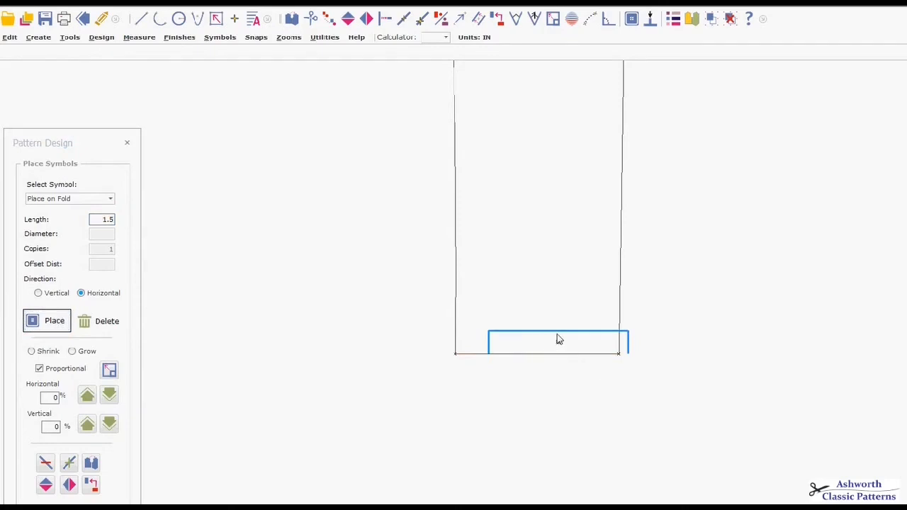
left_click(557, 339)
left_click_drag(568, 339, 550, 331)
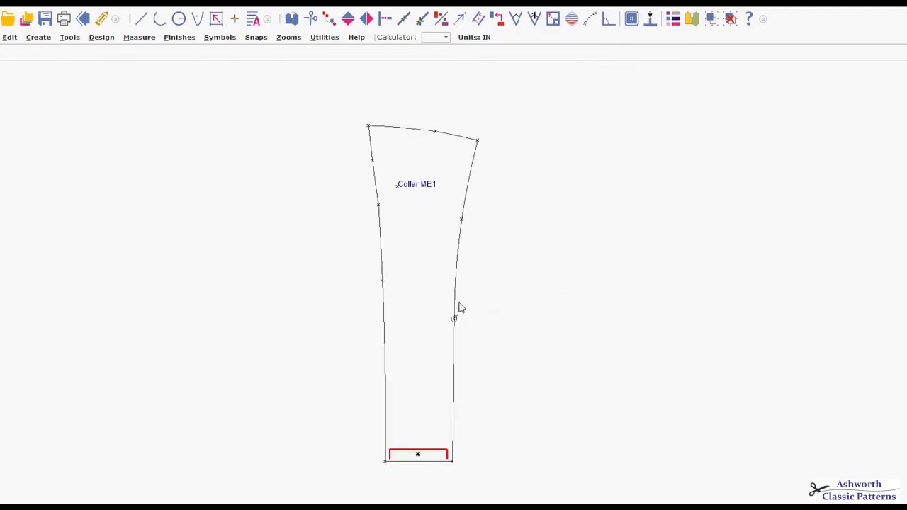
Step: Offset the collar's side and upper edges outward by 0.625 ins as blue (0, 0, 255) seam allowance lines
left_click(459, 307)
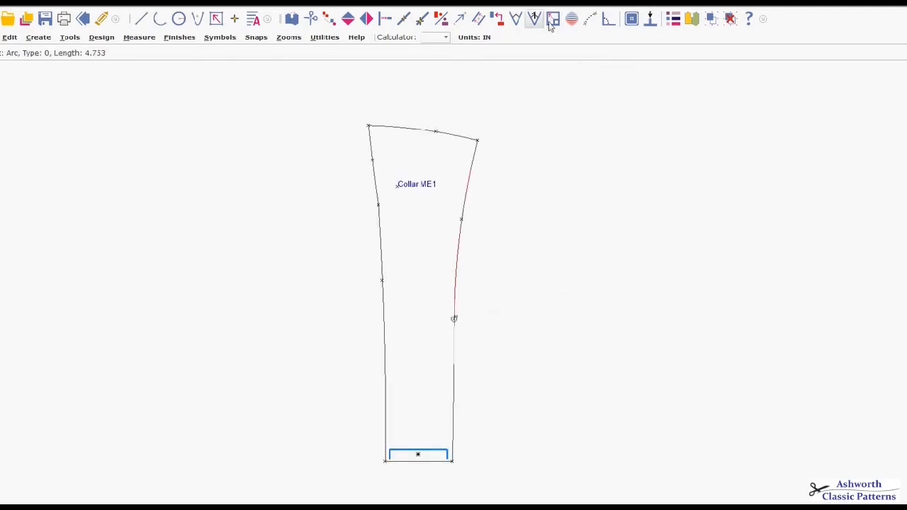
left_click(479, 19)
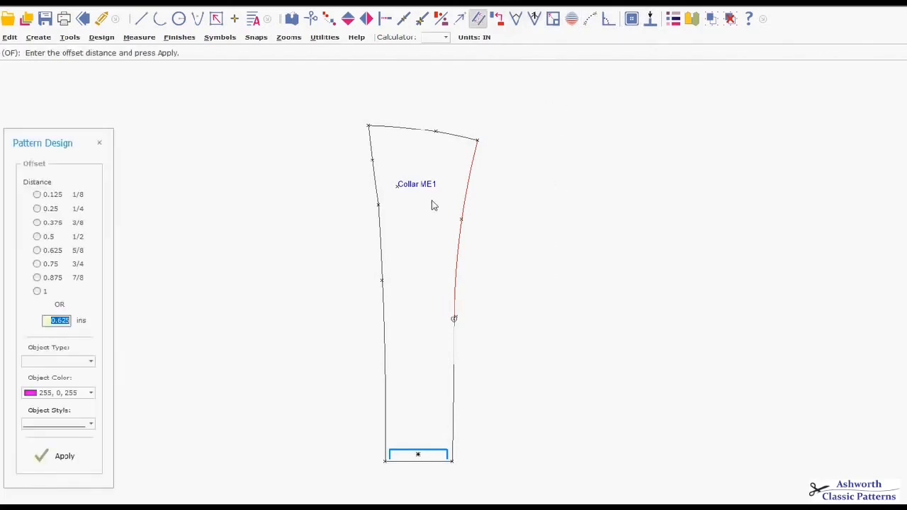
left_click(37, 250)
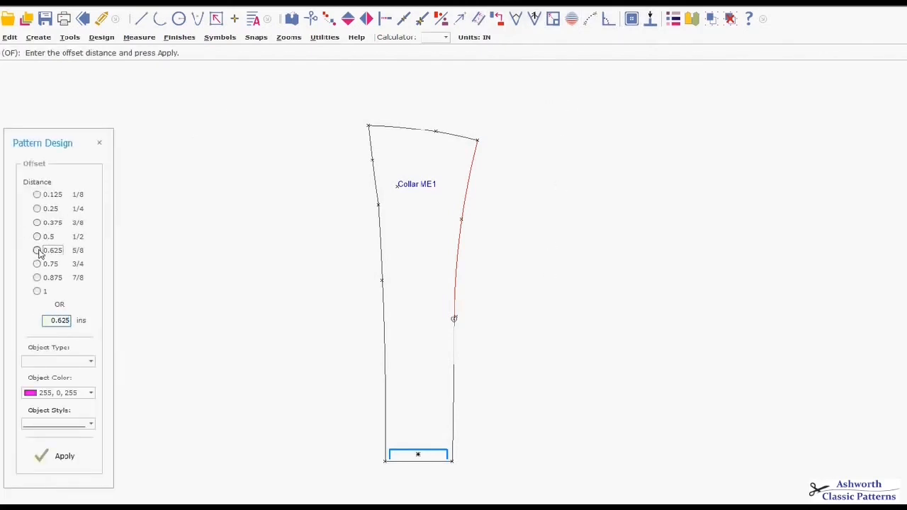
left_click(90, 394)
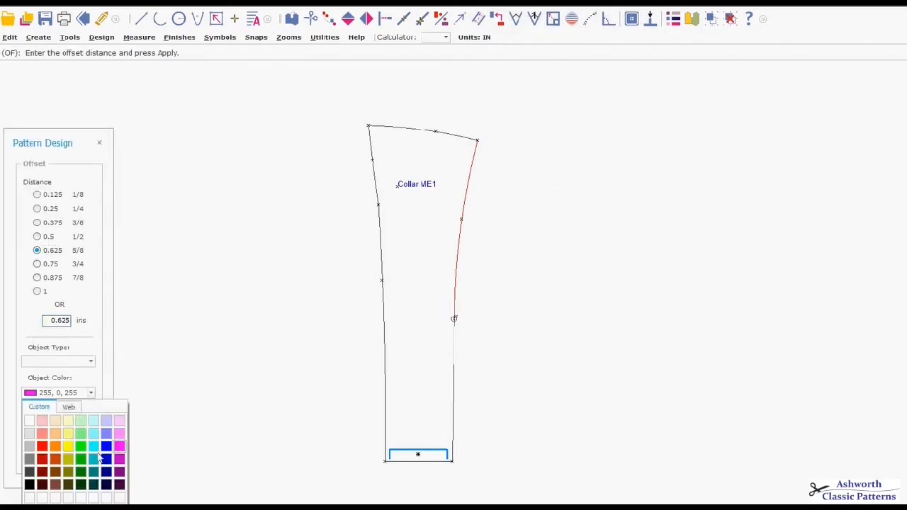
left_click(107, 446)
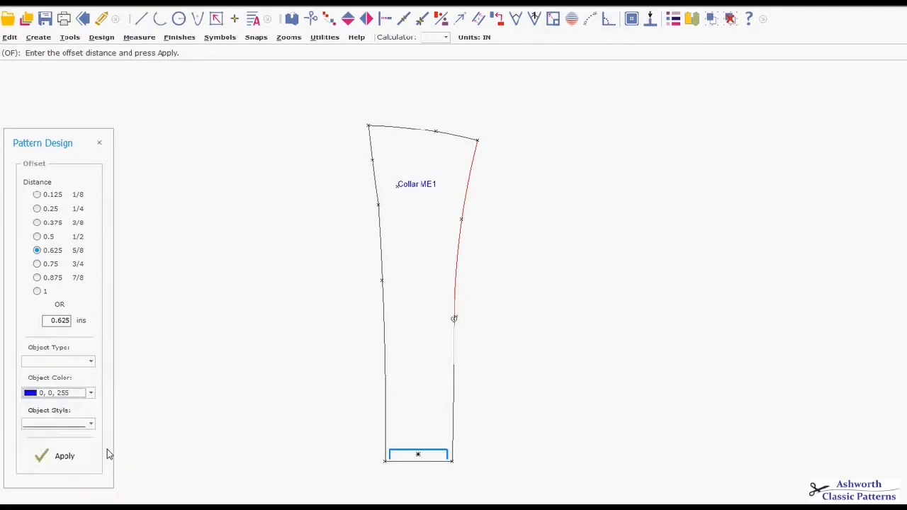
left_click(68, 462)
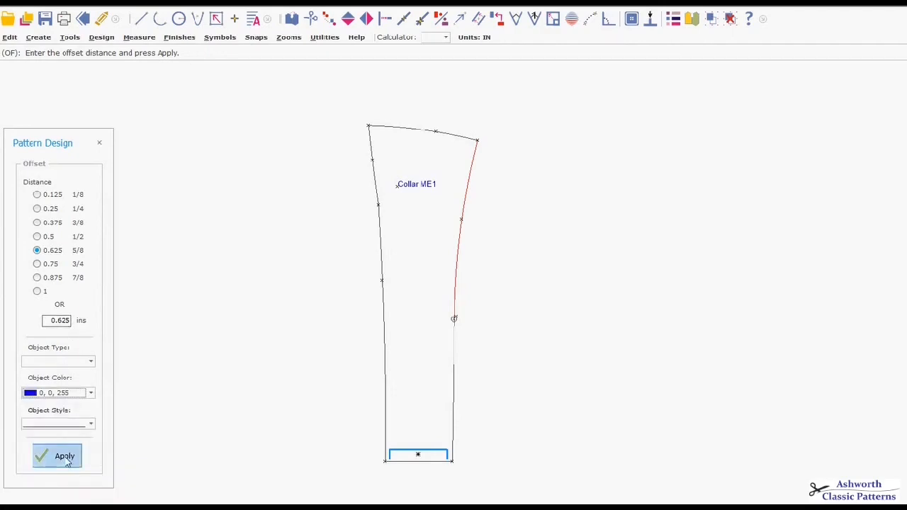
left_click(460, 257)
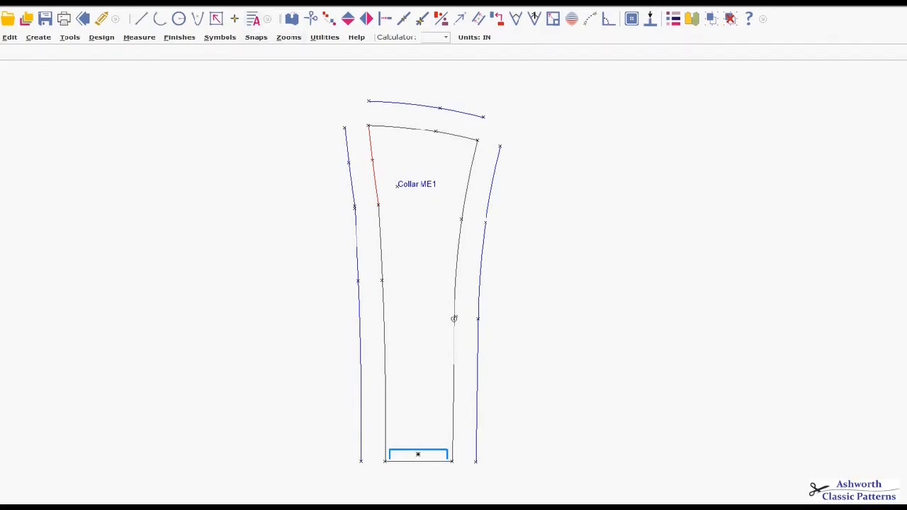
left_click(141, 19)
left_click(345, 128)
left_click(364, 104)
left_click(351, 124)
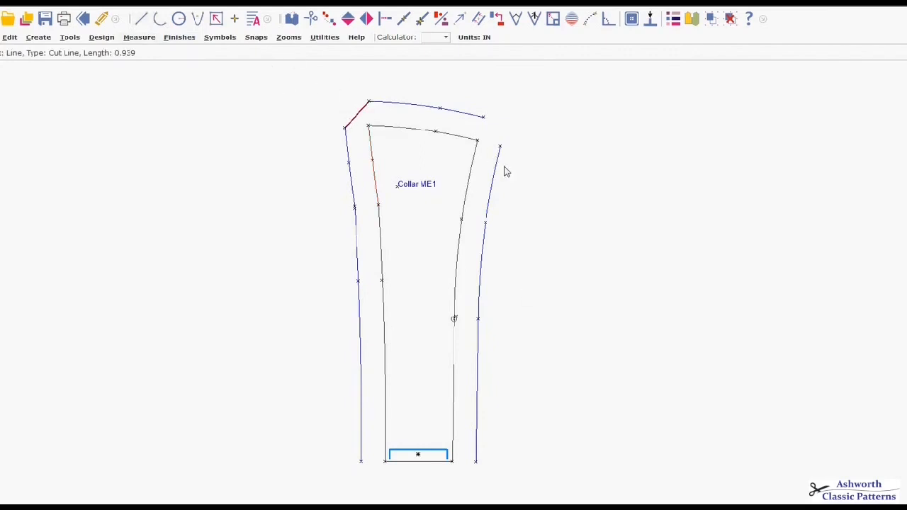
key("Delete")
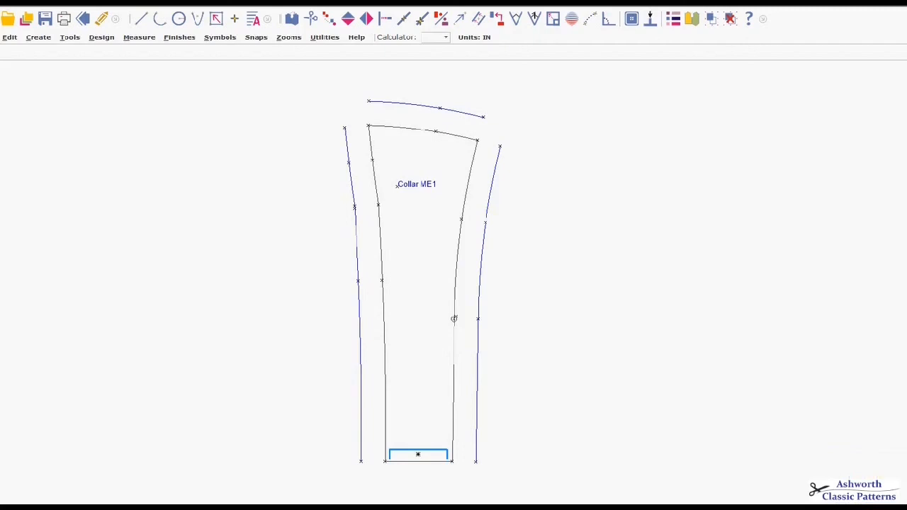
Step: Draw straight lines joining the offset lines' endpoints across both corners of the collar's wide end
left_click(141, 19)
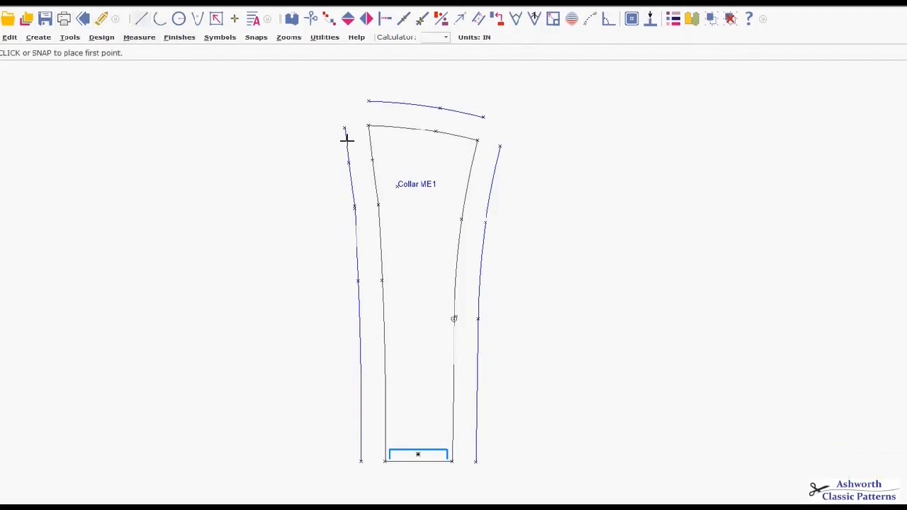
left_click(346, 125)
left_click(367, 101)
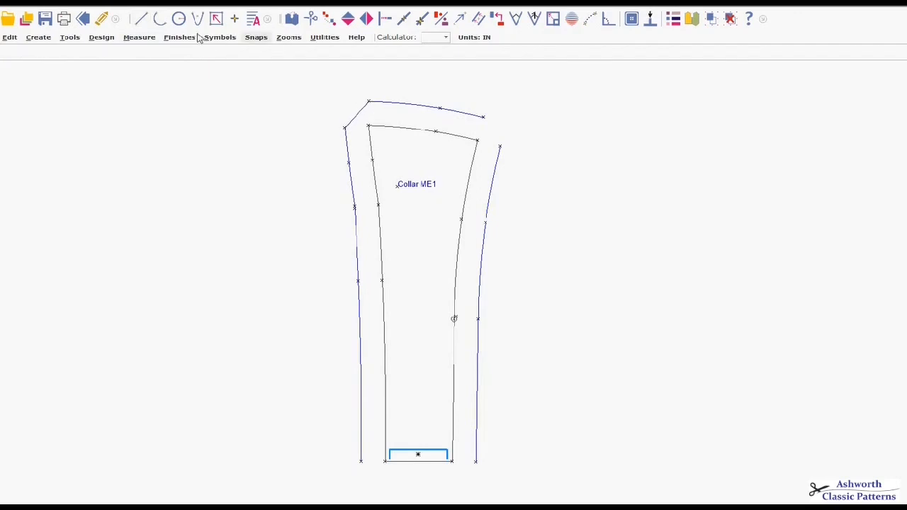
left_click(139, 19)
left_click(483, 117)
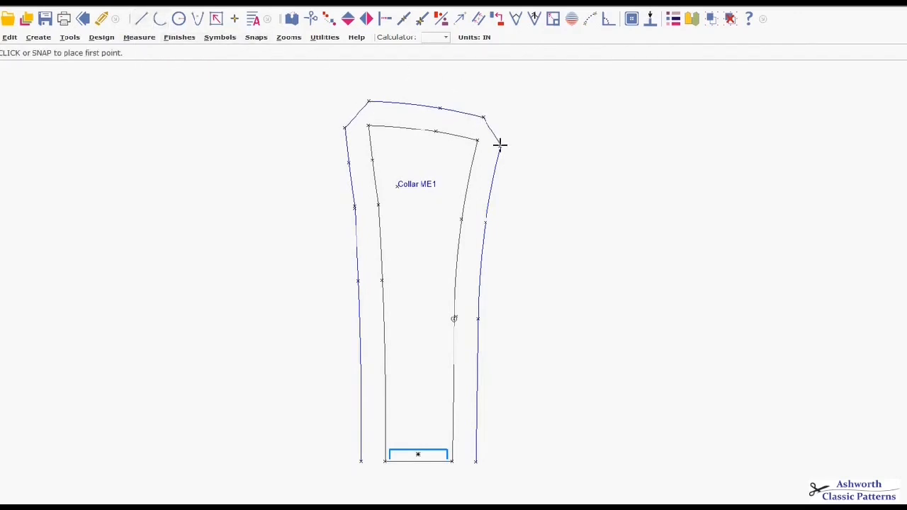
left_click(500, 148)
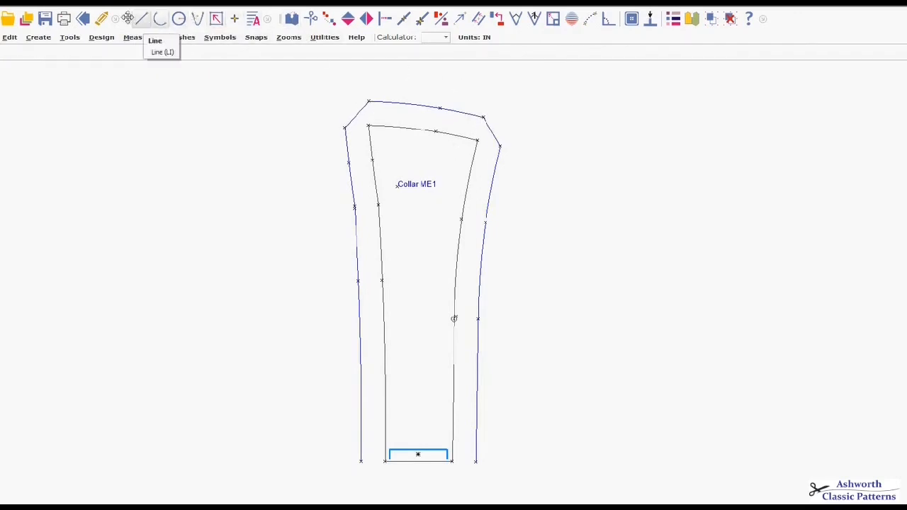
Step: Draw lines from the lower ends of the right and left offset lines in toward the collar's fold edge
left_click(141, 20)
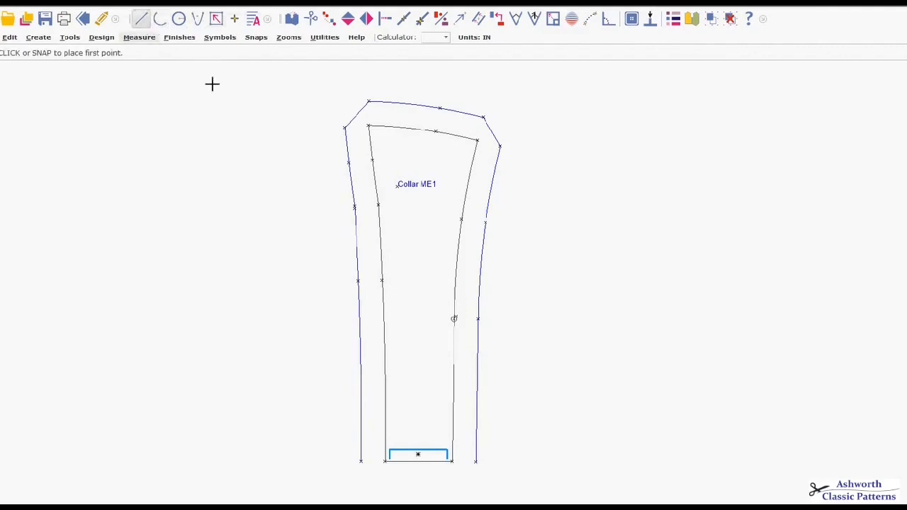
left_click(461, 464)
left_click(439, 461)
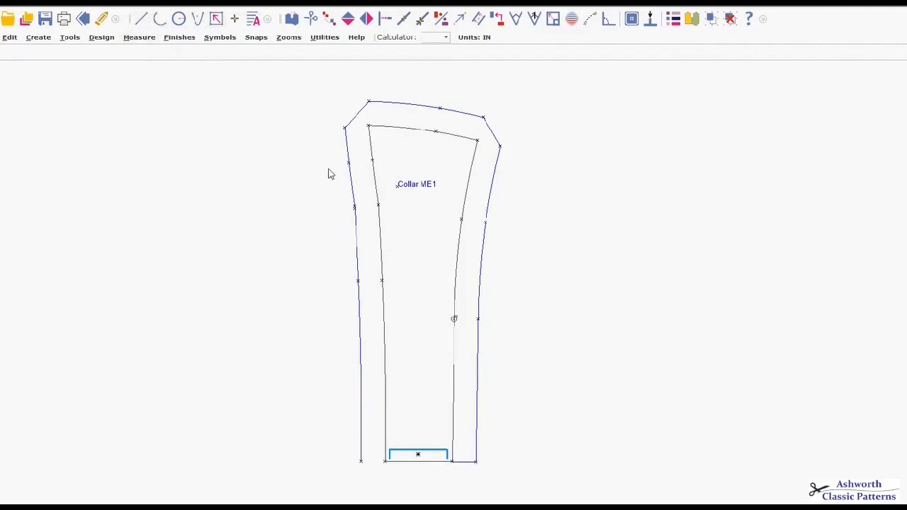
left_click(141, 20)
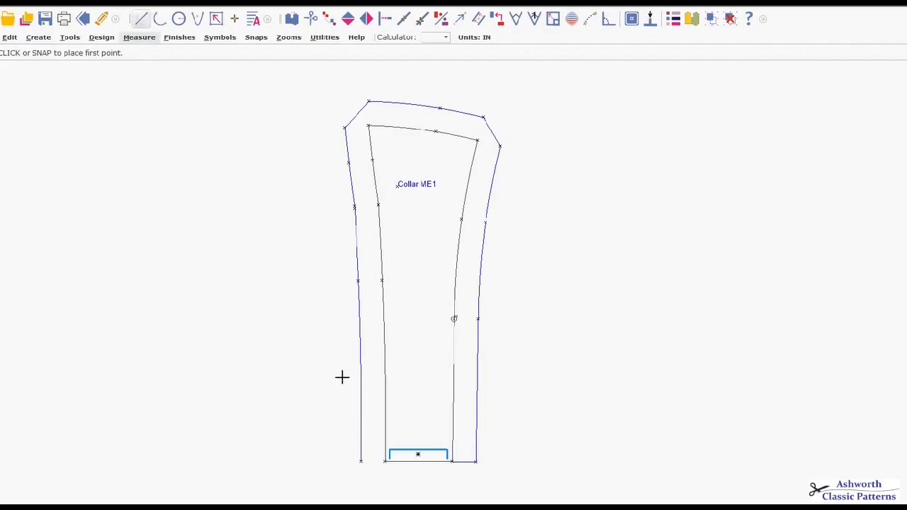
left_click(360, 461)
left_click(391, 459)
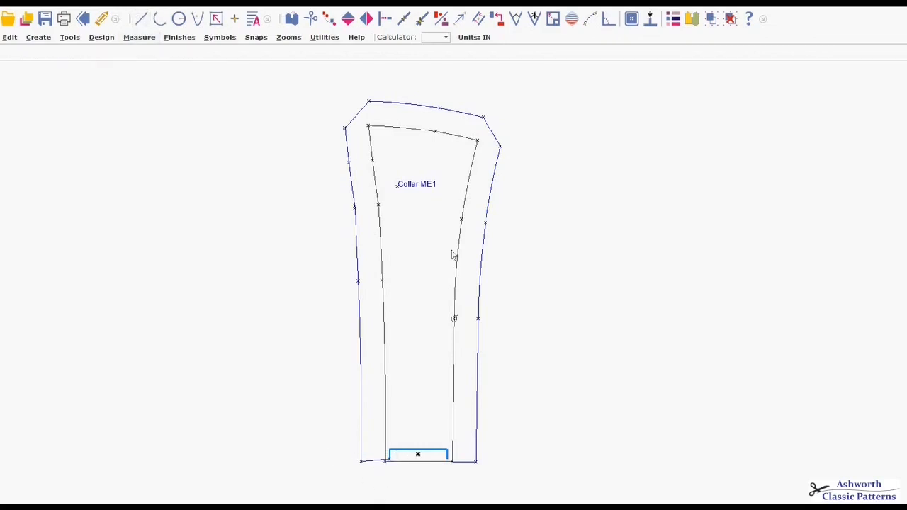
Step: Shorten the two overlapping segments of the left offset line so they meet at their intersection
scroll(452, 253, "down", 2)
scroll(520, 310, "up", 3)
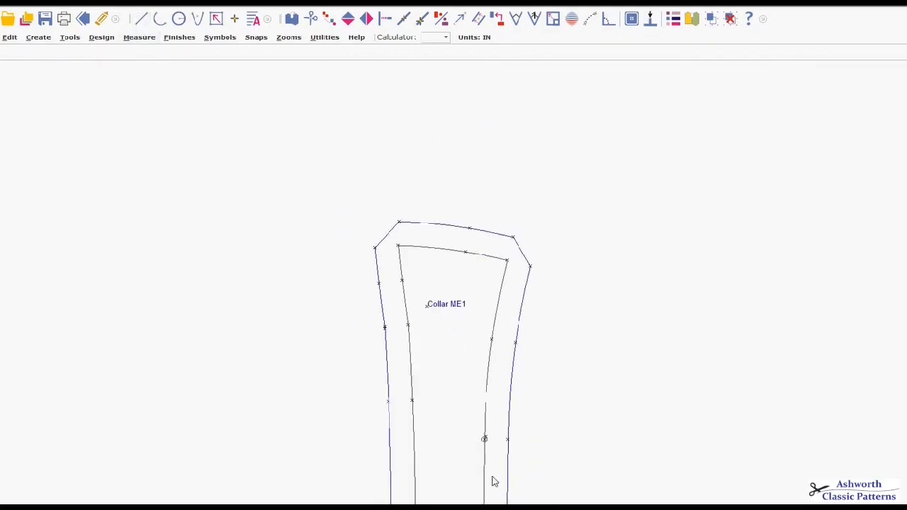
scroll(494, 452, "up", 2)
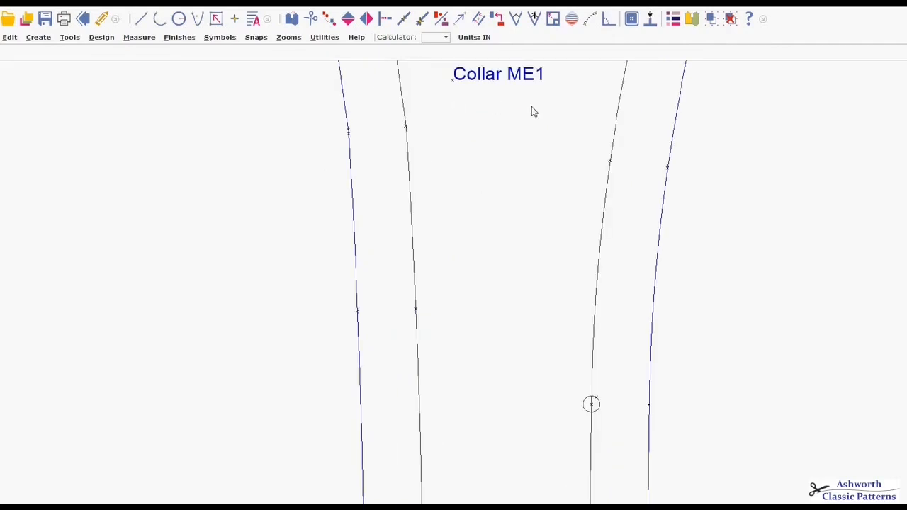
scroll(522, 321, "up", 3)
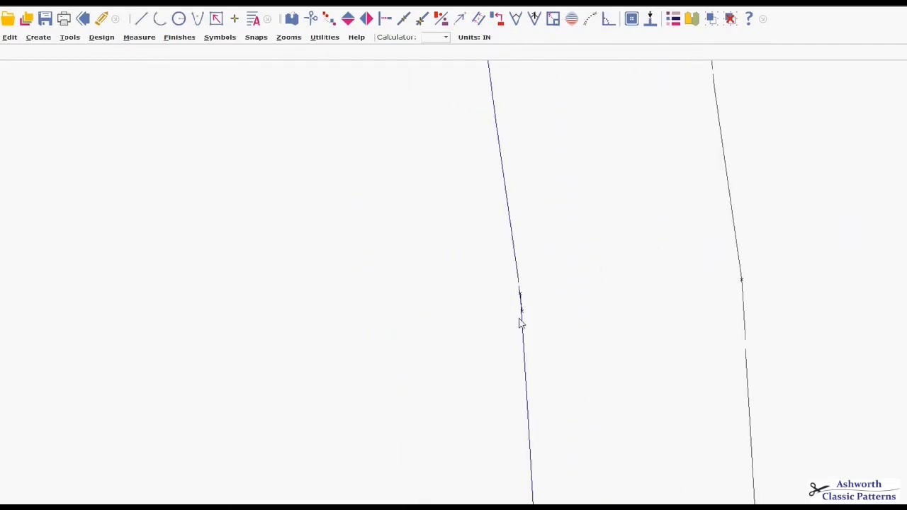
scroll(517, 322, "up", 1)
scroll(517, 323, "up", 2)
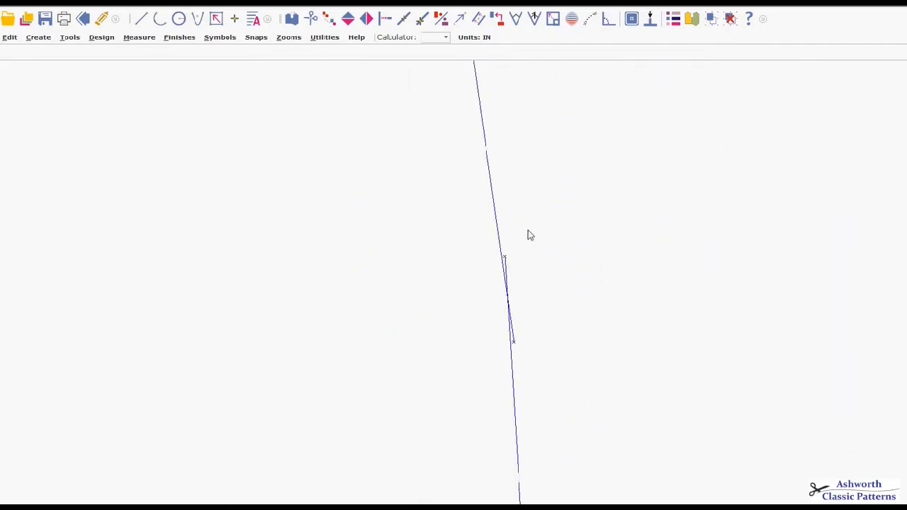
left_click(385, 18)
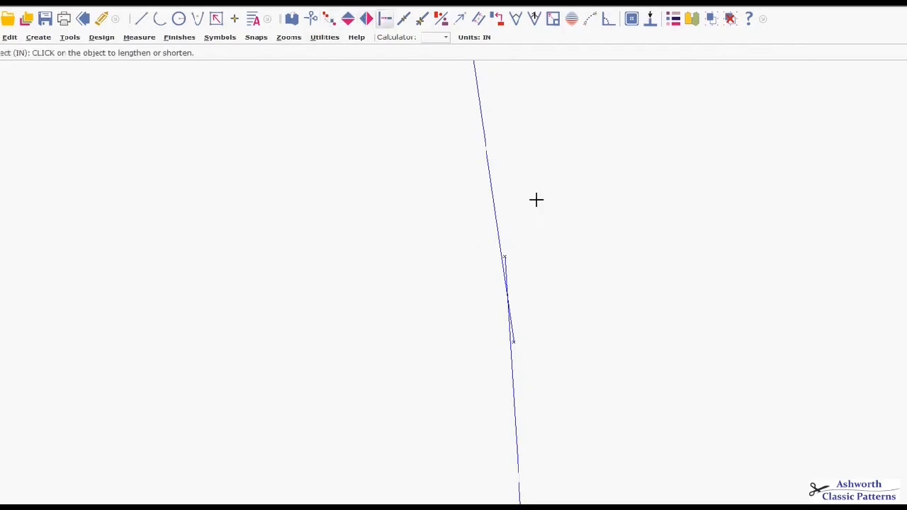
left_click(510, 316)
left_click(498, 131)
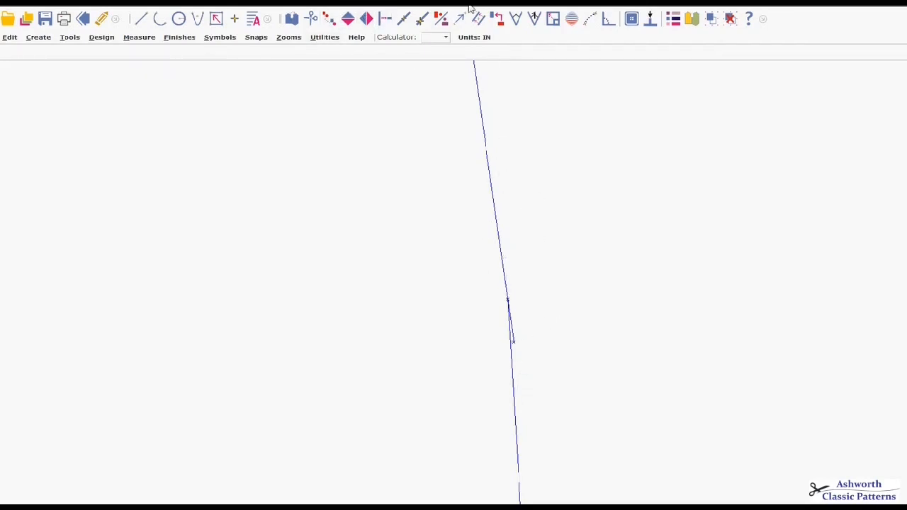
left_click(384, 18)
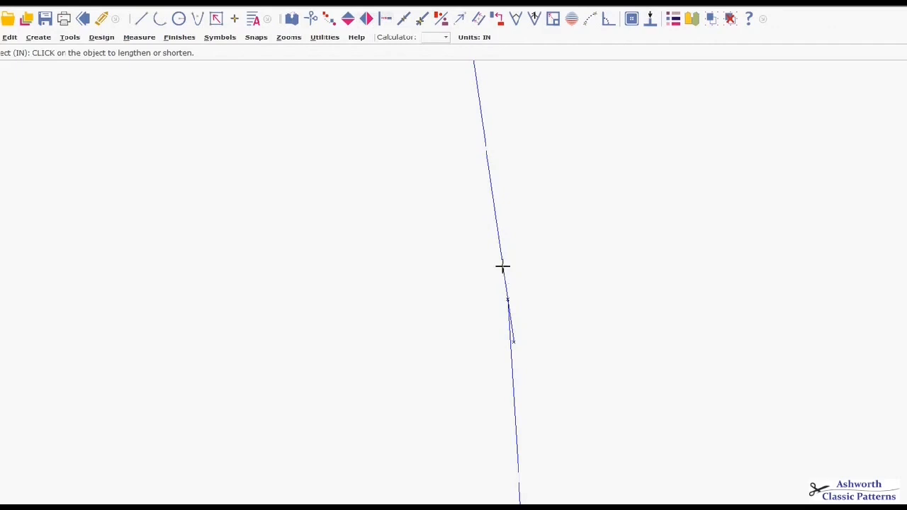
left_click(501, 267)
left_click(519, 381)
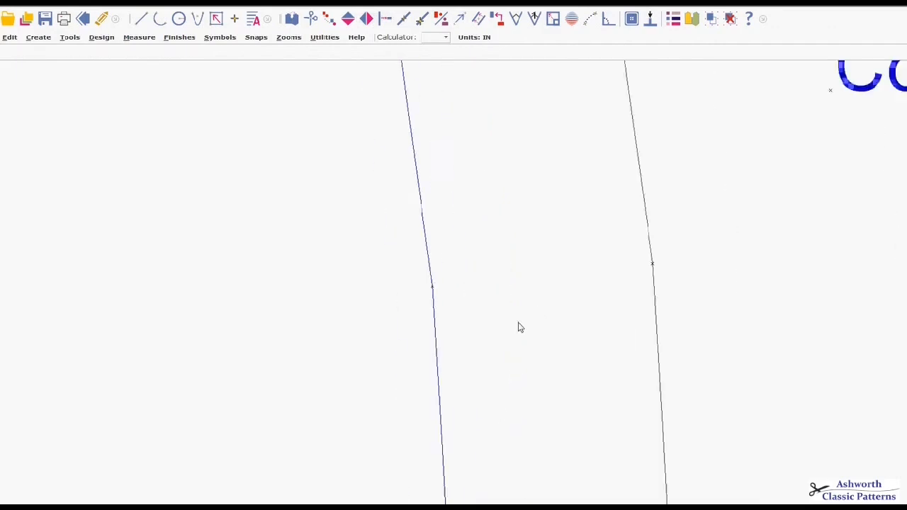
Step: Replace the slanted lower-left closing line with one from the left offset's end to the collar's lower-left corner
scroll(515, 322, "down", 4)
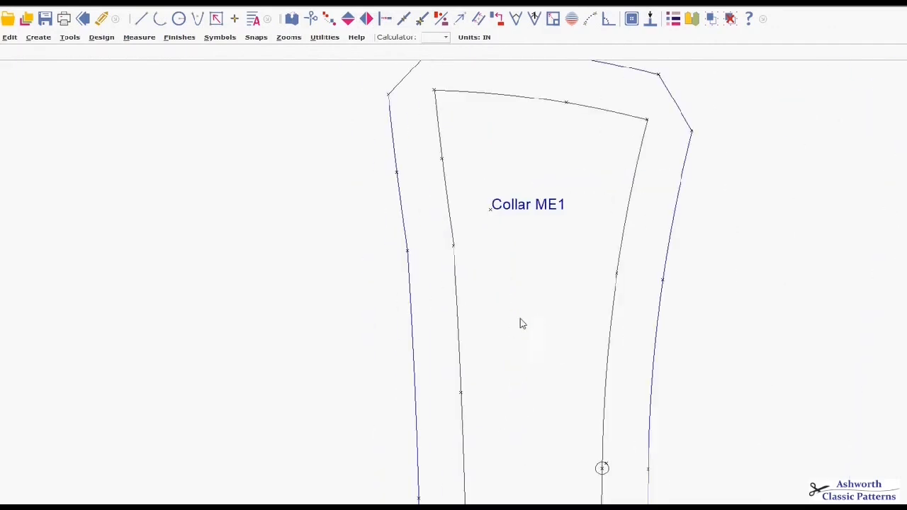
scroll(604, 325, "up", 1)
scroll(383, 440, "up", 1)
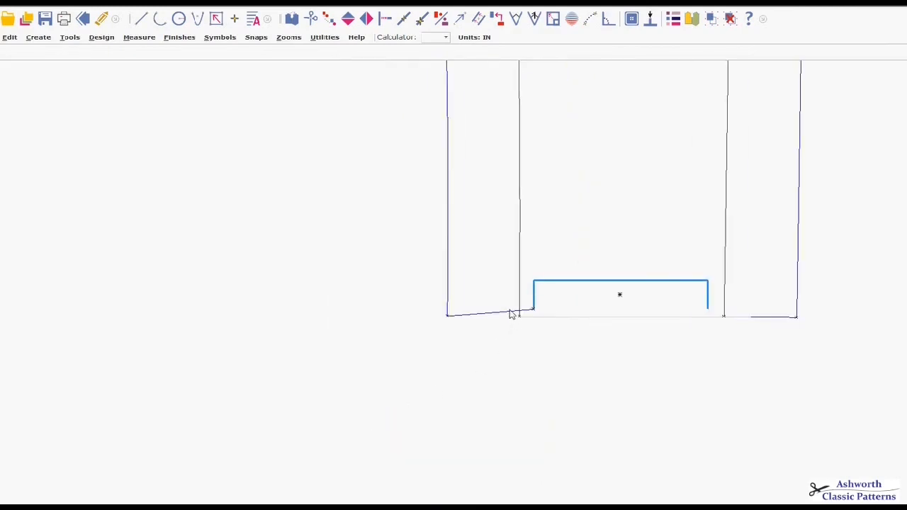
left_click(512, 314)
key("Delete")
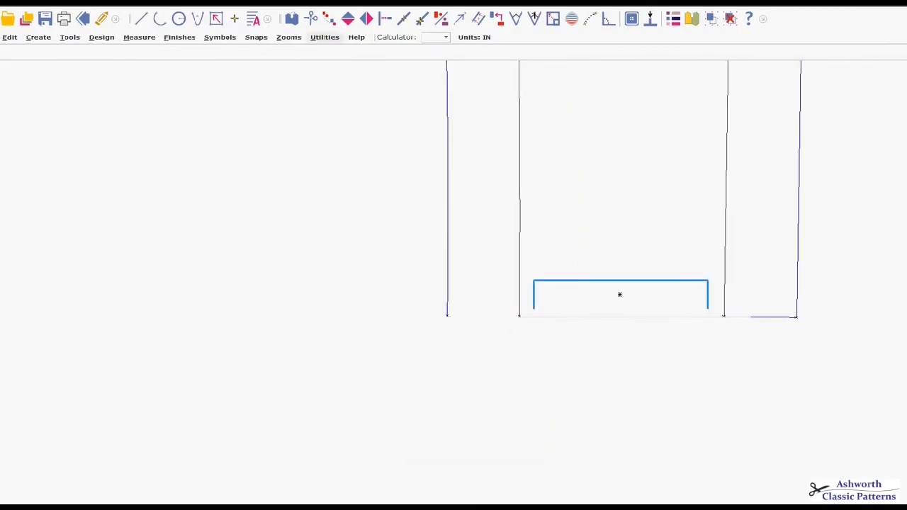
left_click(141, 19)
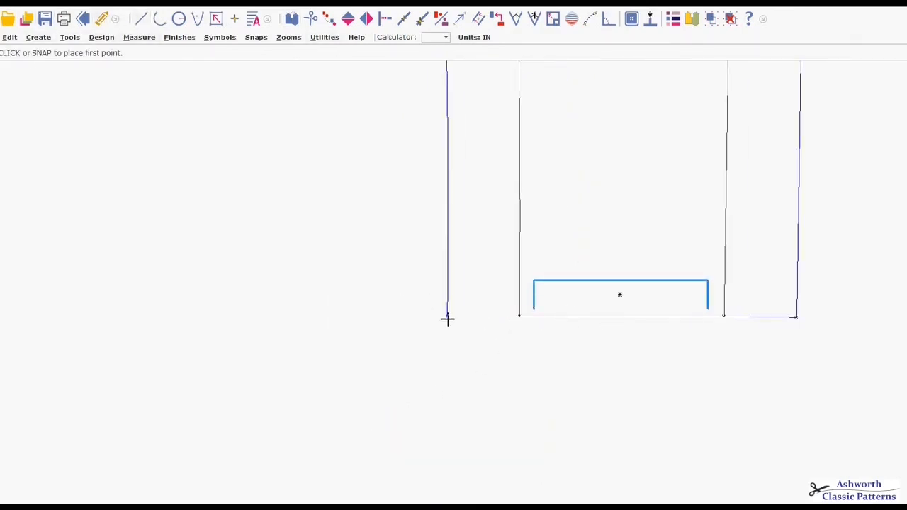
left_click(447, 316)
left_click(522, 315)
scroll(624, 226, "down", 1)
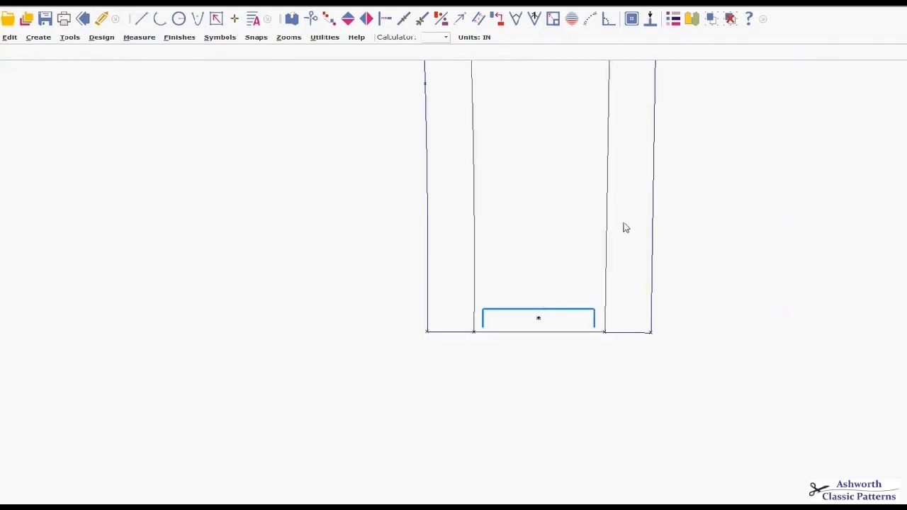
Step: Inspect the joints of the right offset line and the completed seam allowance outline around the collar
scroll(513, 267, "down", 2)
scroll(514, 320, "up", 1)
scroll(512, 320, "up", 2)
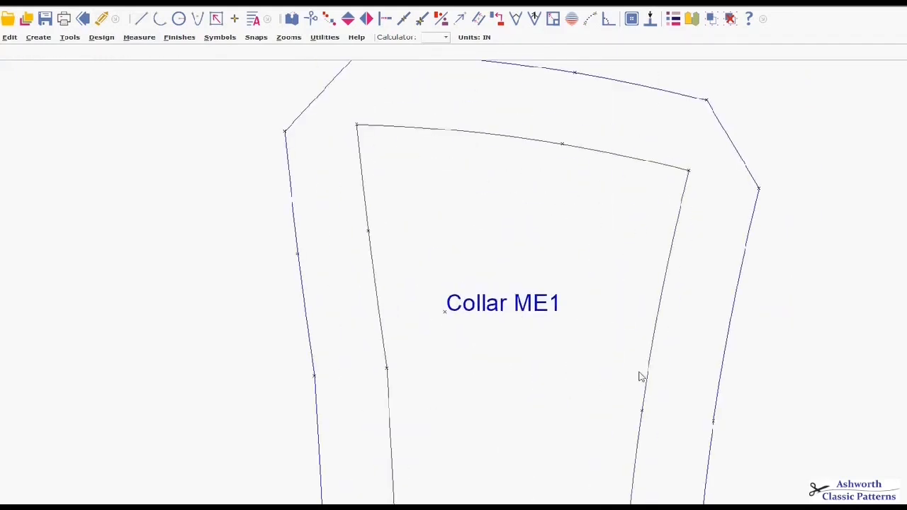
scroll(745, 416, "up", 2)
scroll(527, 255, "down", 1)
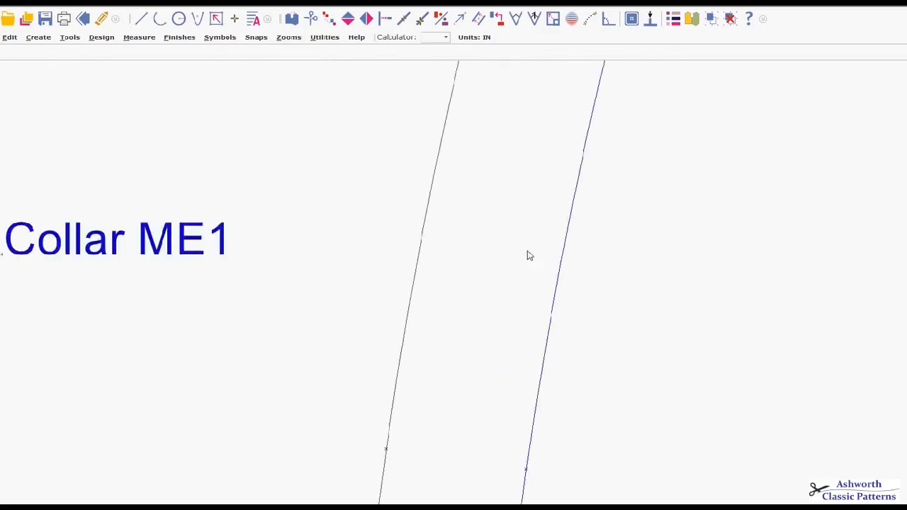
scroll(521, 202, "down", 1)
scroll(518, 343, "down", 3)
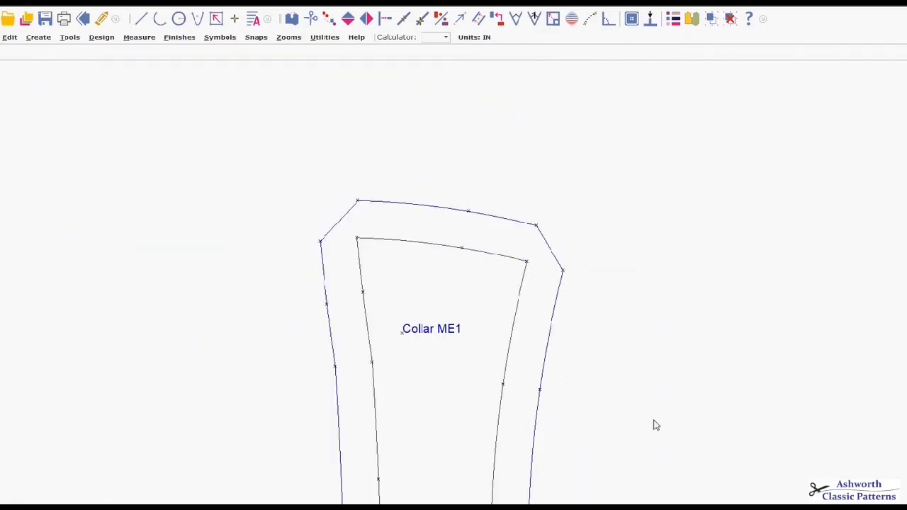
scroll(515, 300, "down", 1)
scroll(510, 287, "up", 2)
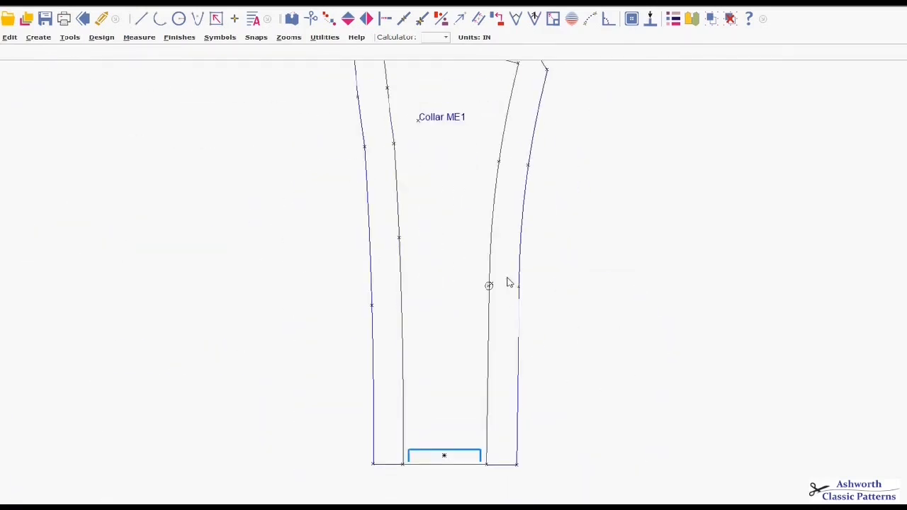
scroll(516, 320, "down", 2)
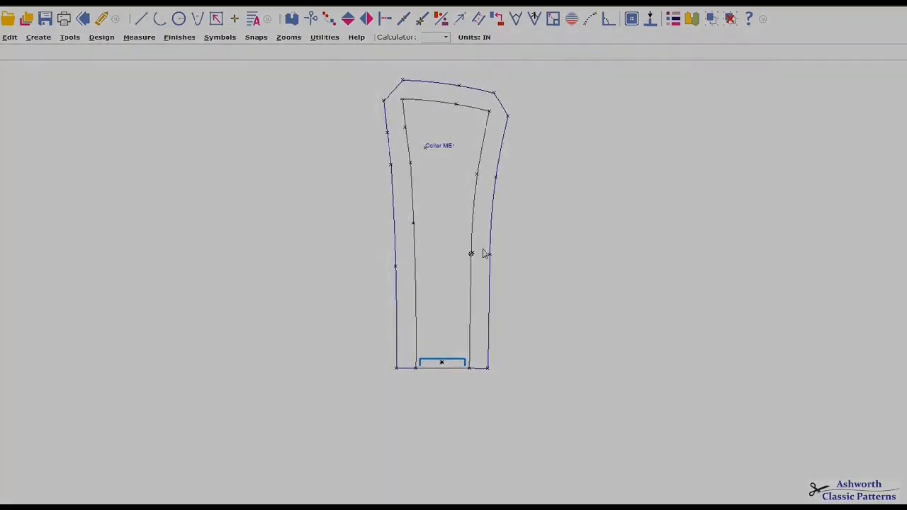